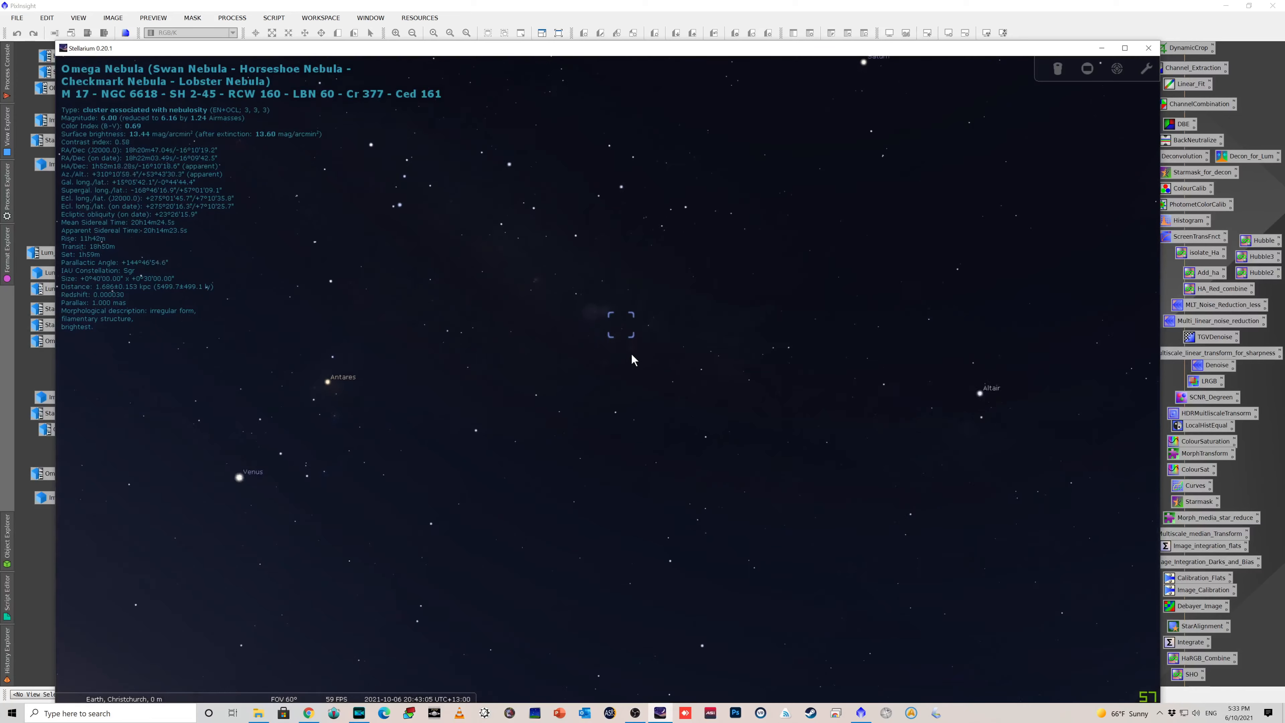
Examine the Omega Nebula (M 17) up close and within its surrounding star field in the sky view
{"action": "scroll", "coordinate": [642, 352], "scroll_direction": "up", "scroll_amount": 5}
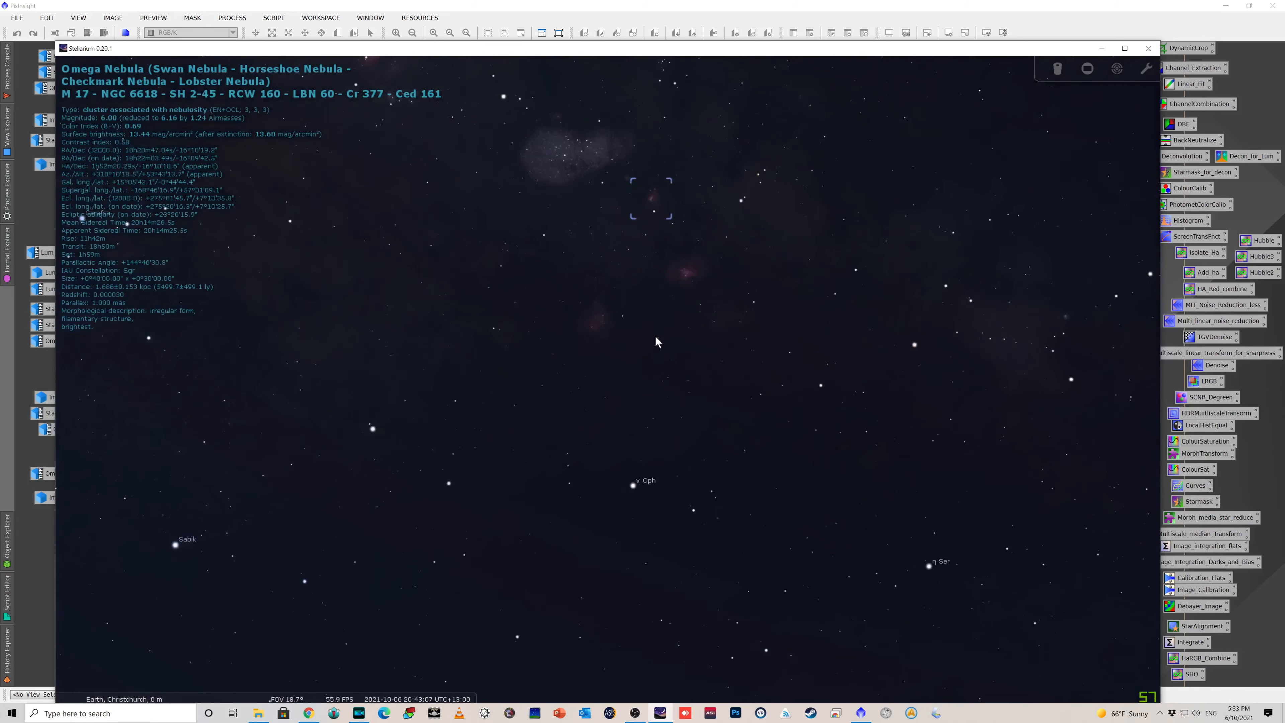
{"action": "scroll", "coordinate": [699, 362], "scroll_direction": "up", "scroll_amount": 3}
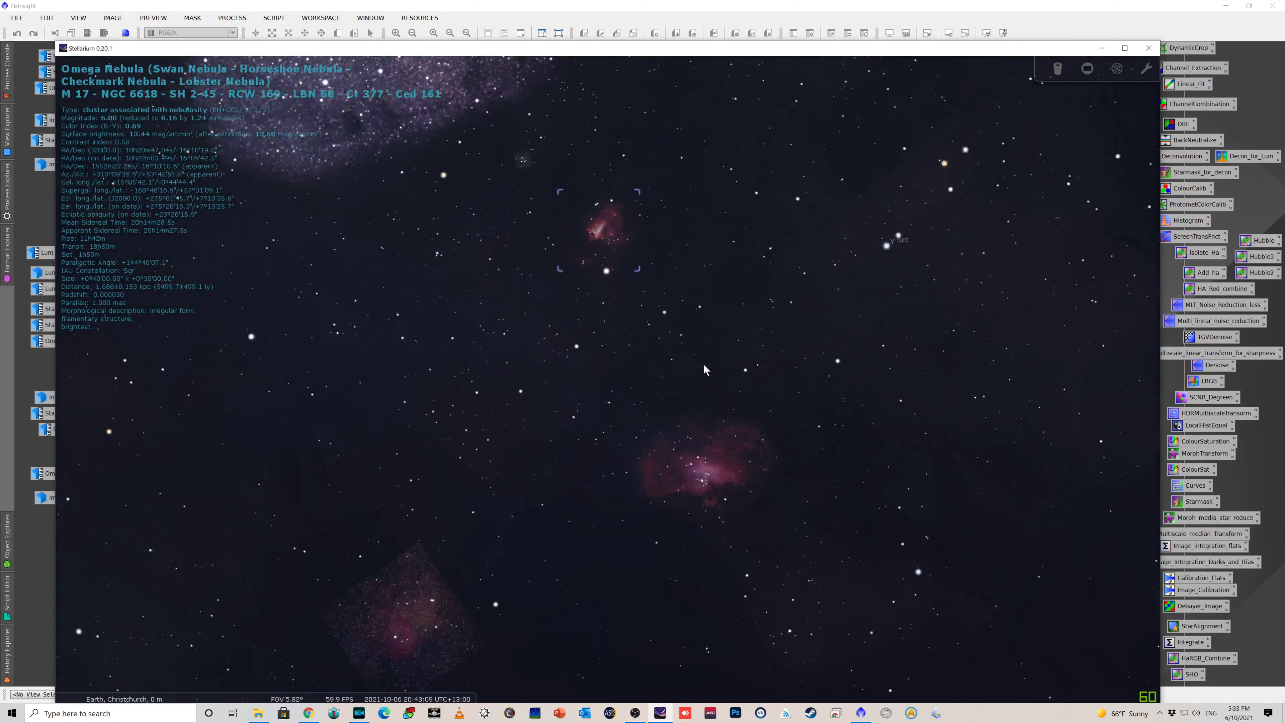
{"action": "scroll", "coordinate": [704, 440], "scroll_direction": "up", "scroll_amount": 3}
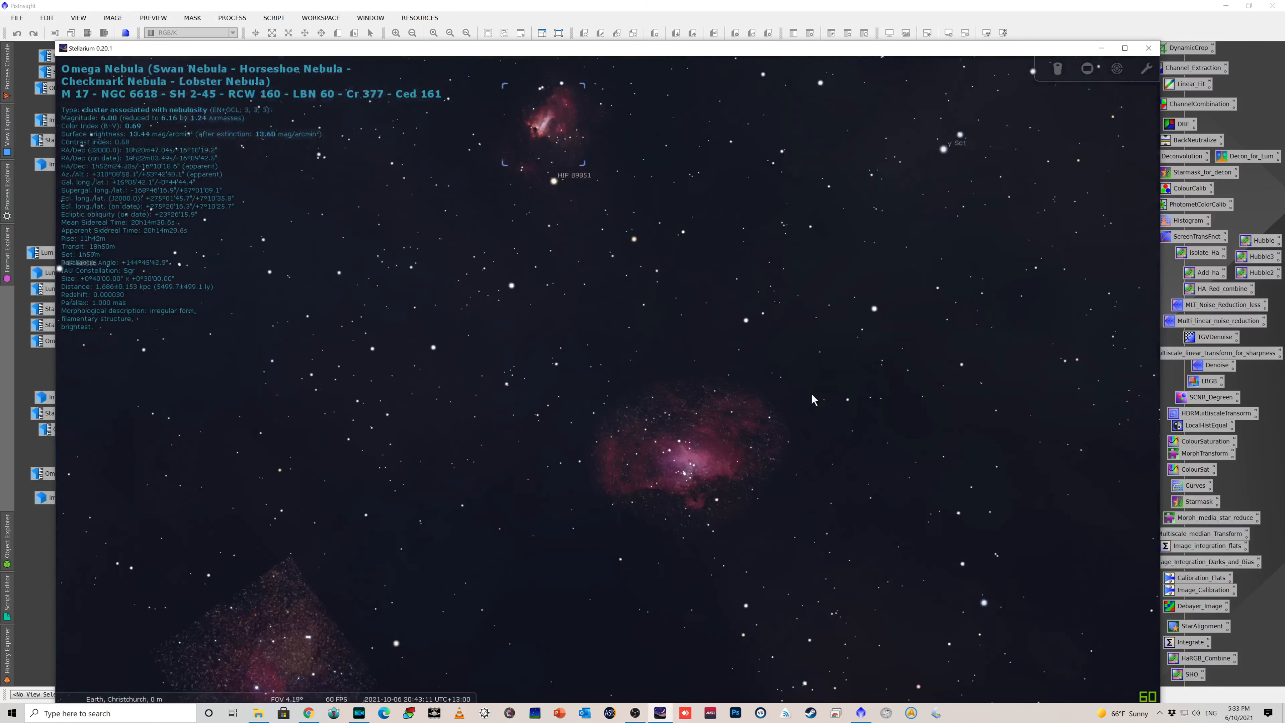
{"action": "left_click_drag", "start_coordinate": [608, 289], "coordinate": [674, 439]}
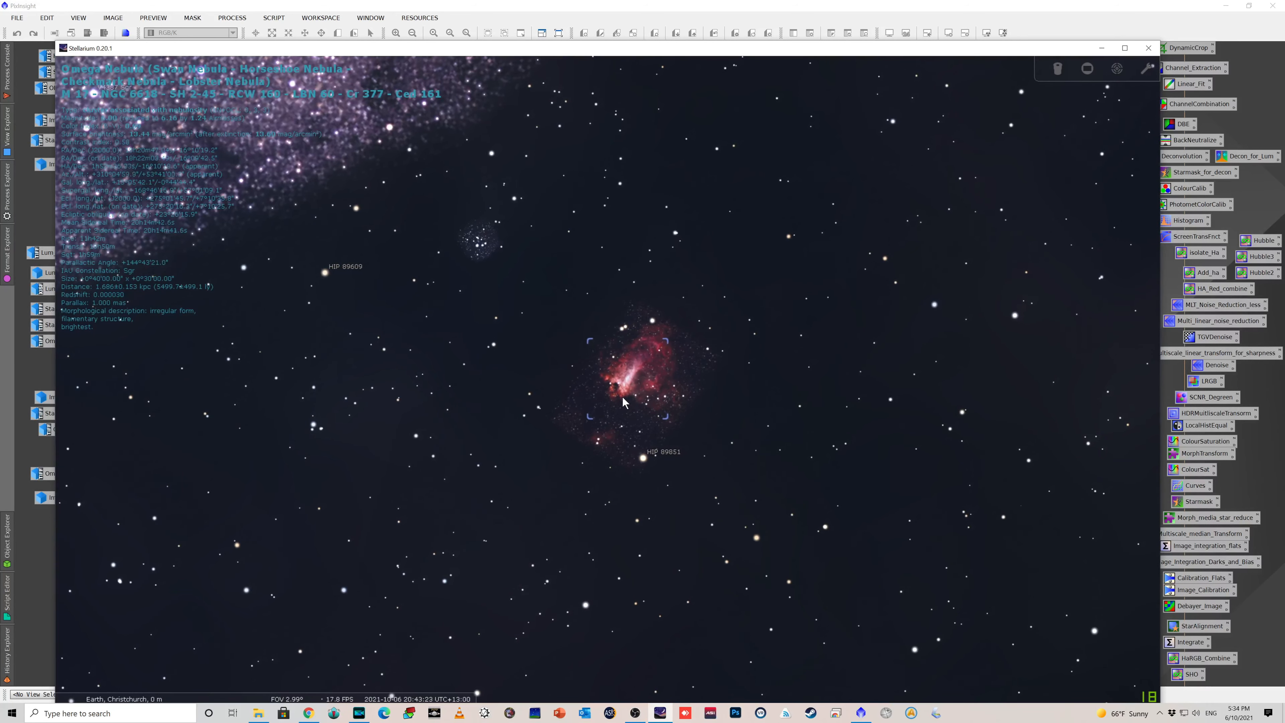
{"action": "scroll", "coordinate": [556, 354], "scroll_direction": "down", "scroll_amount": 1}
{"action": "scroll", "coordinate": [550, 353], "scroll_direction": "down", "scroll_amount": 4}
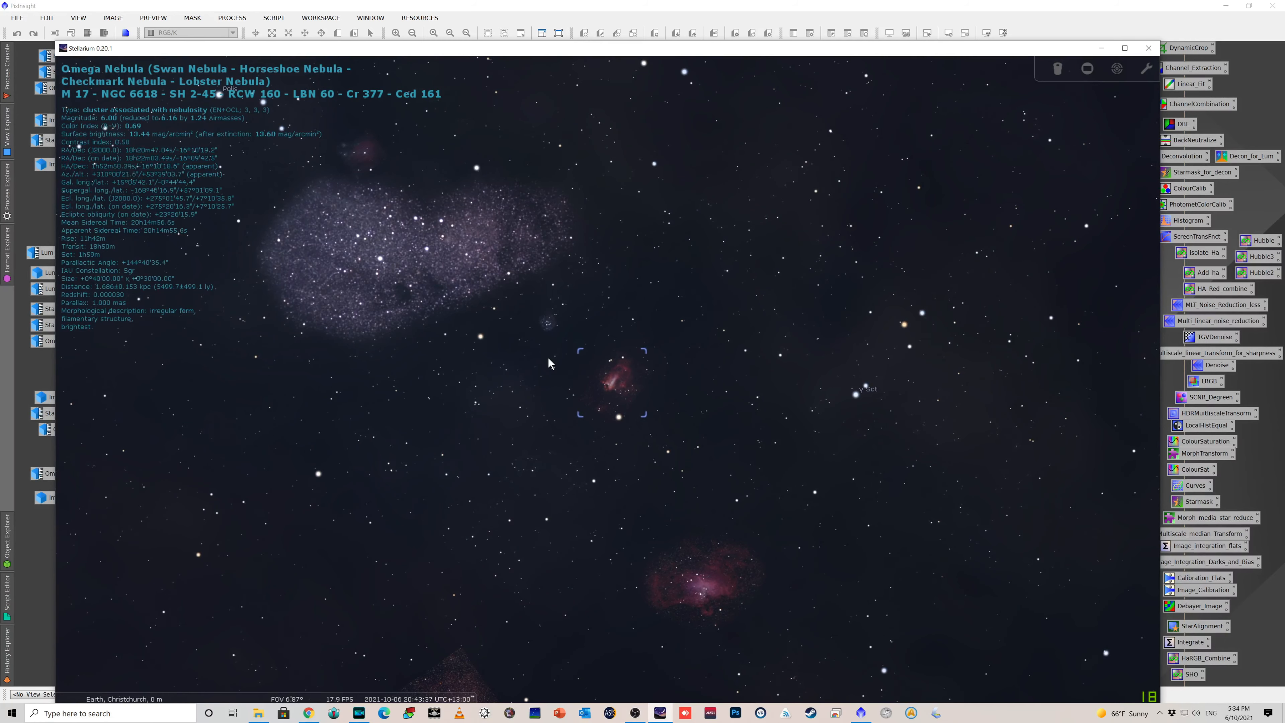
{"action": "scroll", "coordinate": [554, 377], "scroll_direction": "up", "scroll_amount": 2}
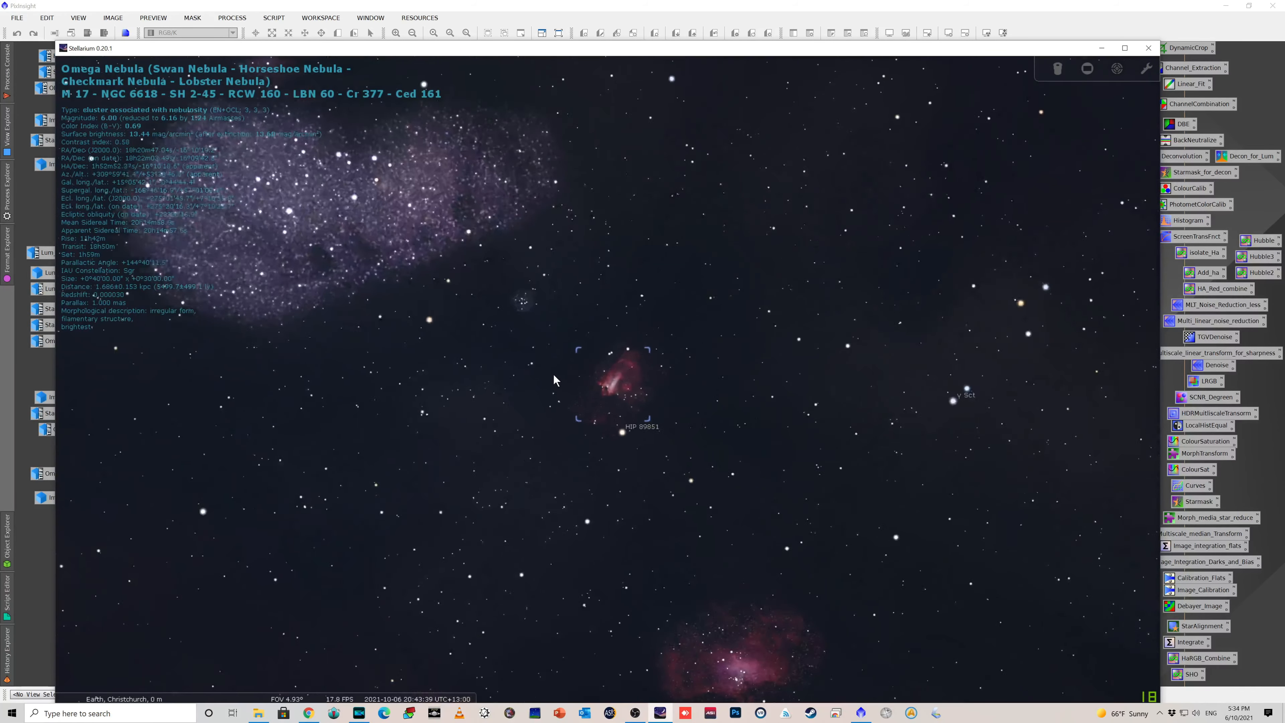
{"action": "scroll", "coordinate": [554, 372], "scroll_direction": "up", "scroll_amount": 3}
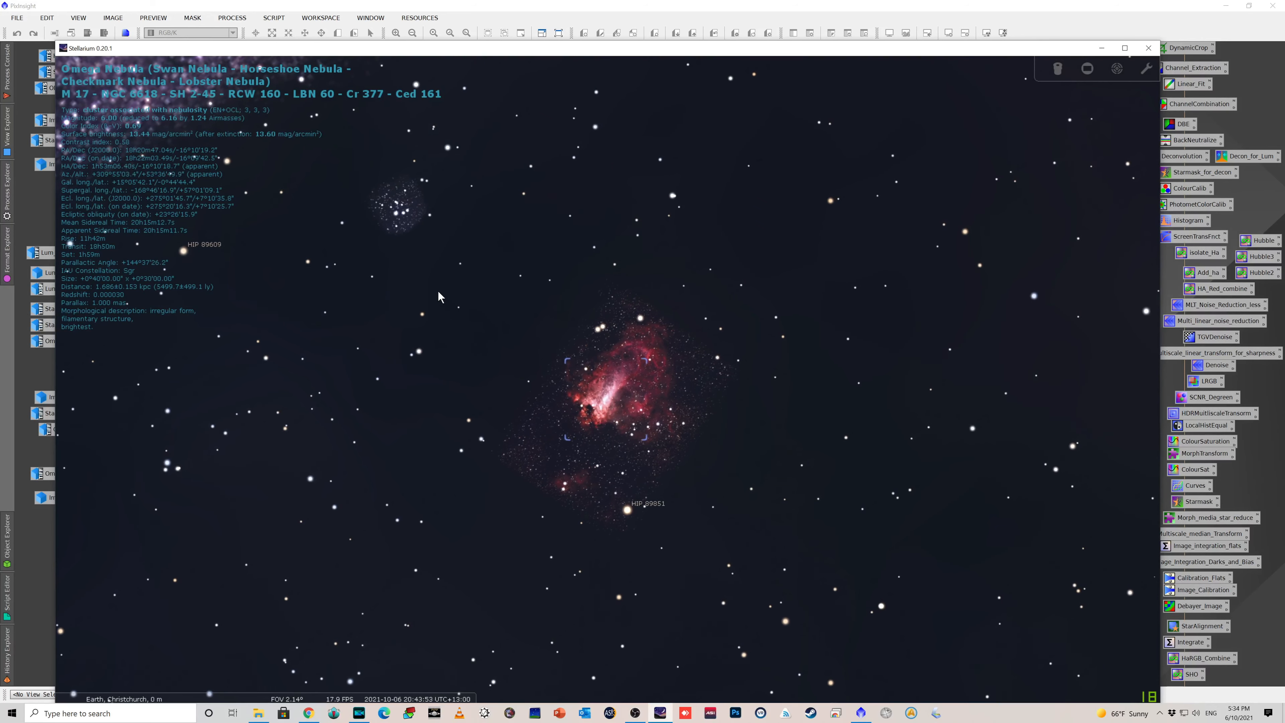
Examine the neighbouring nebulae below the Omega Nebula in a wider field, and close the sky view
{"action": "scroll", "coordinate": [432, 287], "scroll_direction": "down", "scroll_amount": 2}
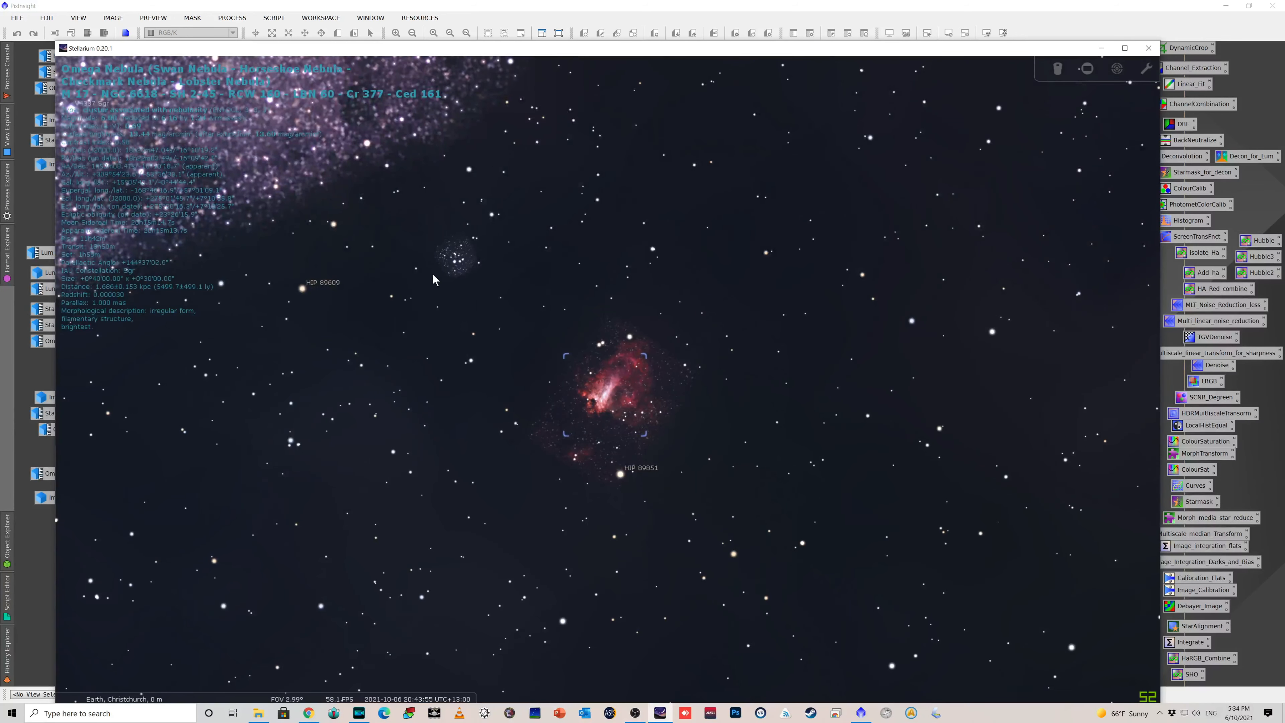
{"action": "scroll", "coordinate": [467, 282], "scroll_direction": "down", "scroll_amount": 2}
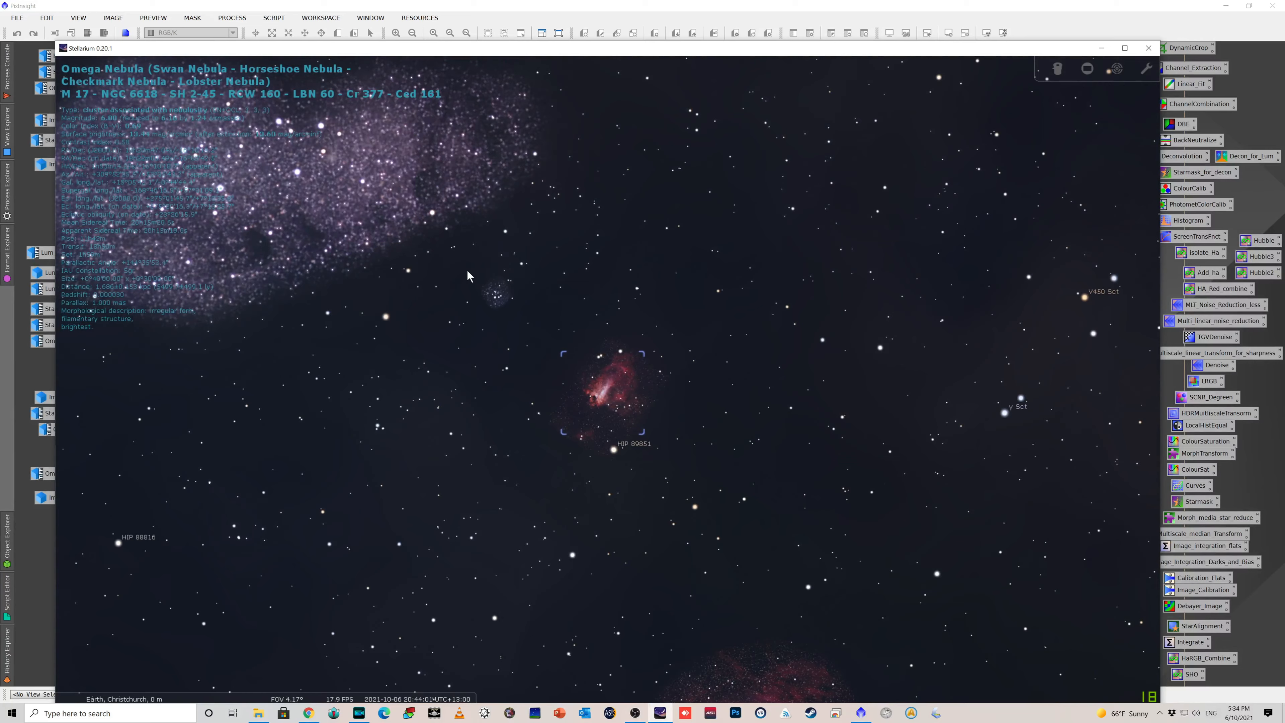
{"action": "scroll", "coordinate": [467, 270], "scroll_direction": "down", "scroll_amount": 3}
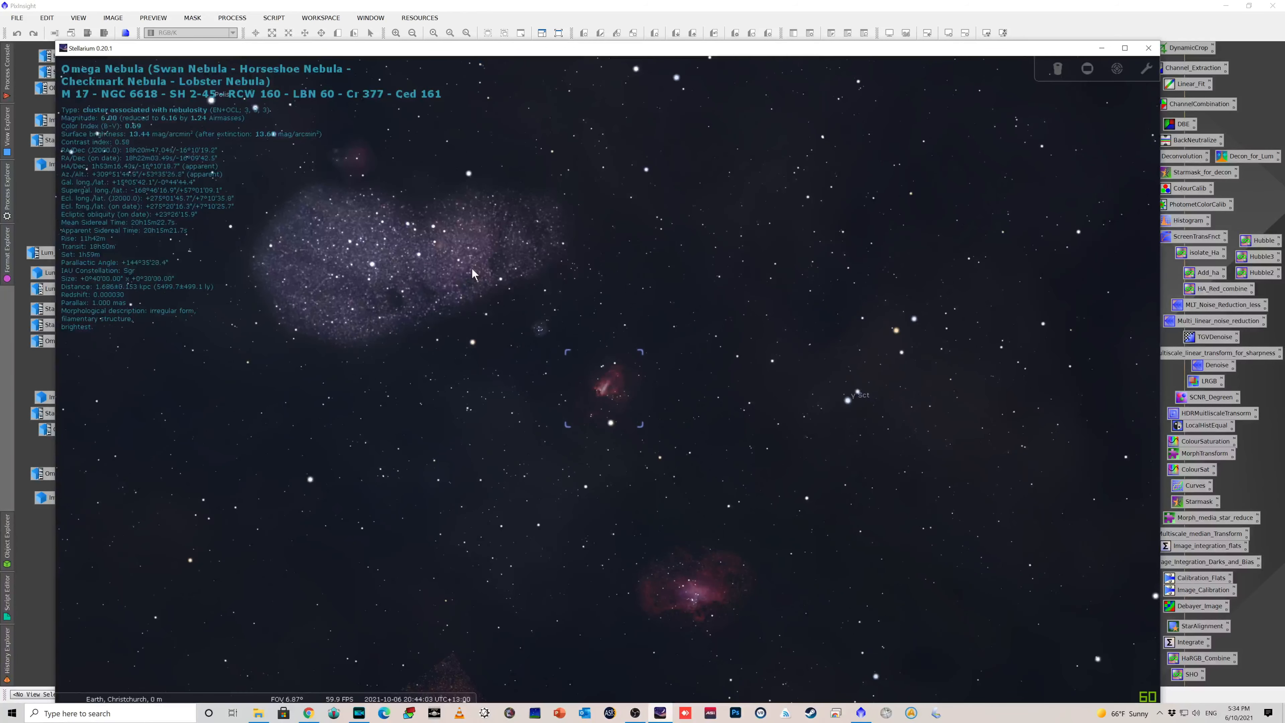
{"action": "scroll", "coordinate": [475, 268], "scroll_direction": "down", "scroll_amount": 1}
{"action": "left_click_drag", "start_coordinate": [482, 293], "coordinate": [493, 146]}
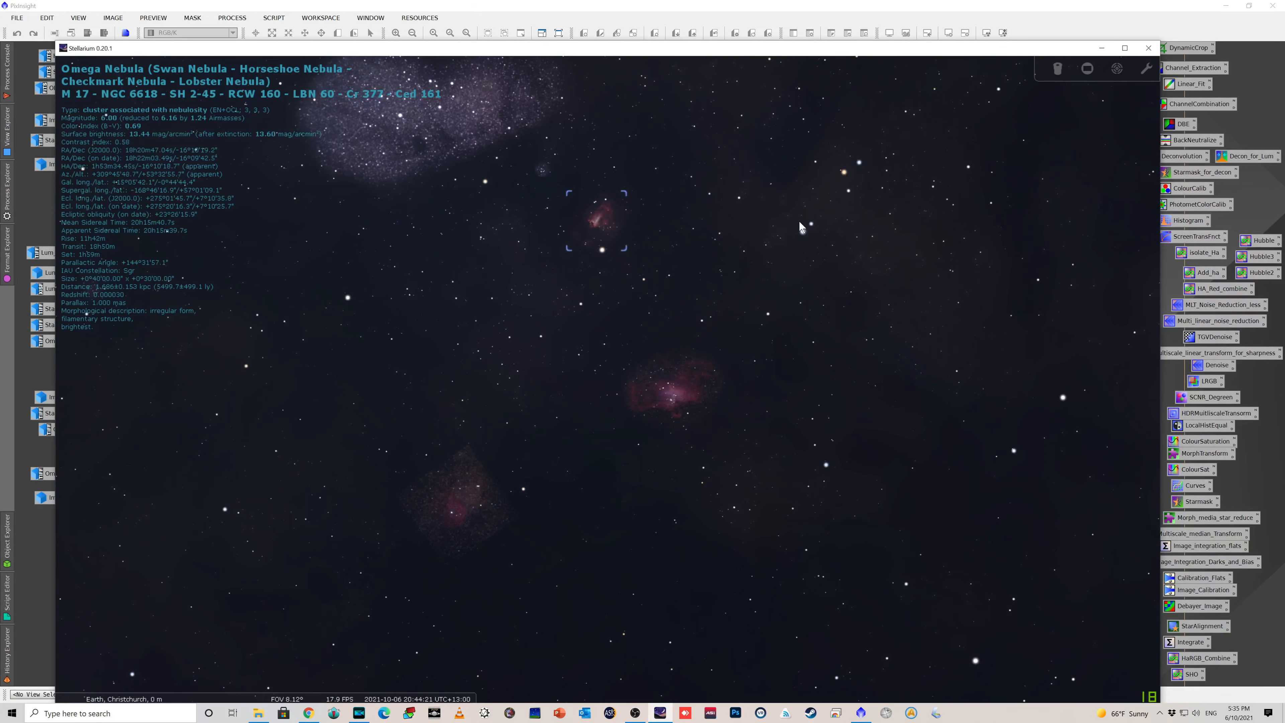
{"action": "left_click", "coordinate": [1149, 51]}
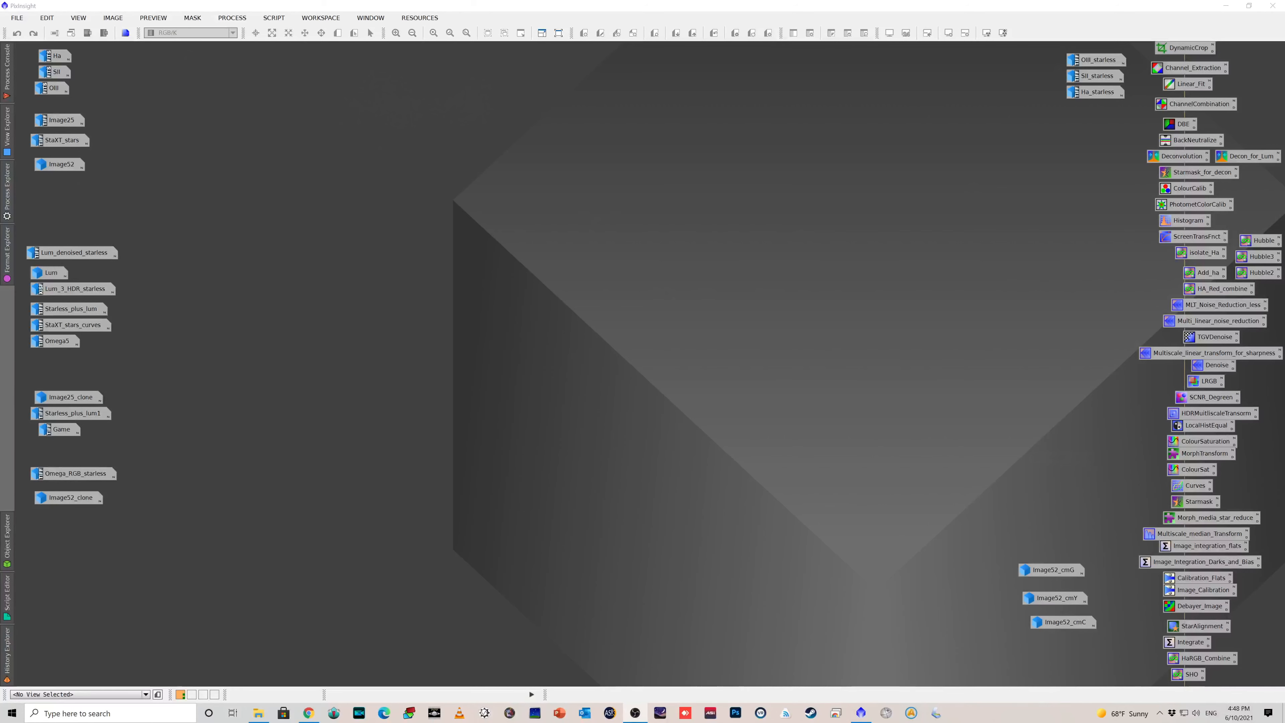
Open the Ha image, inspect the bright core of the nebula, and minimise the image
{"action": "double_click", "coordinate": [55, 55]}
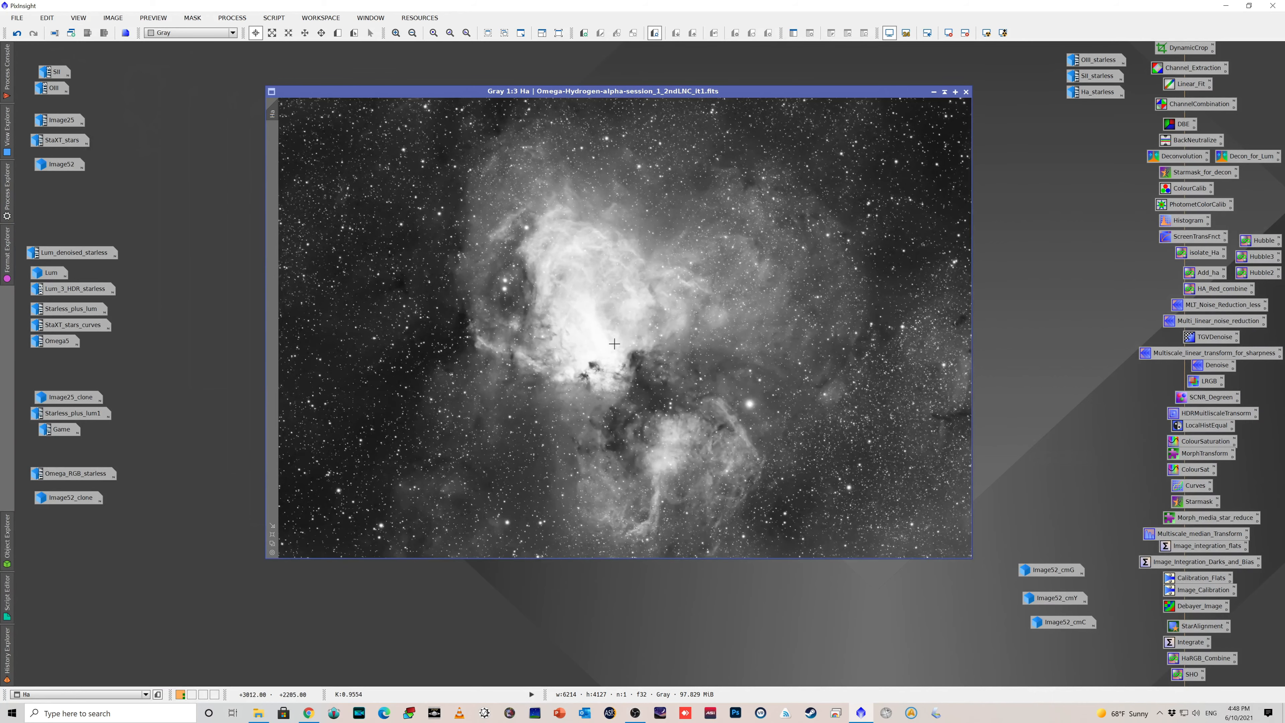
{"action": "scroll", "coordinate": [590, 333], "scroll_direction": "down", "scroll_amount": 1}
{"action": "scroll", "coordinate": [590, 332], "scroll_direction": "up", "scroll_amount": 3}
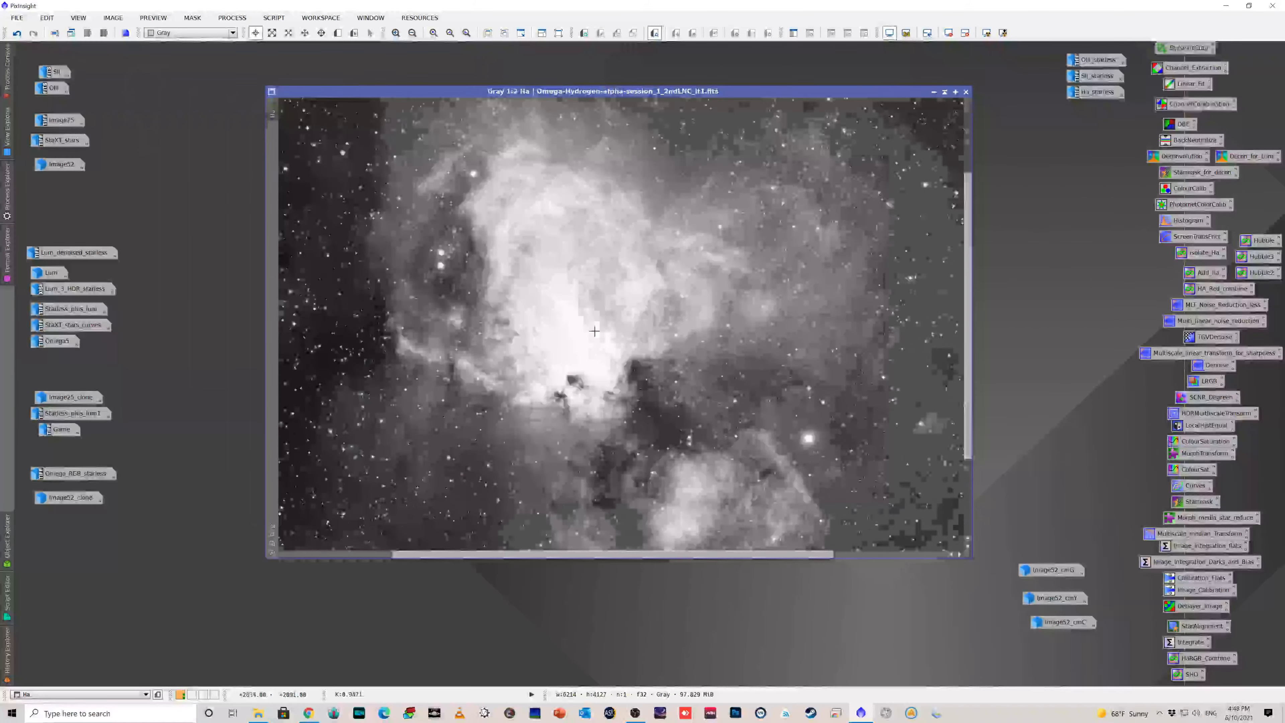
{"action": "scroll", "coordinate": [517, 354], "scroll_direction": "down", "scroll_amount": 1}
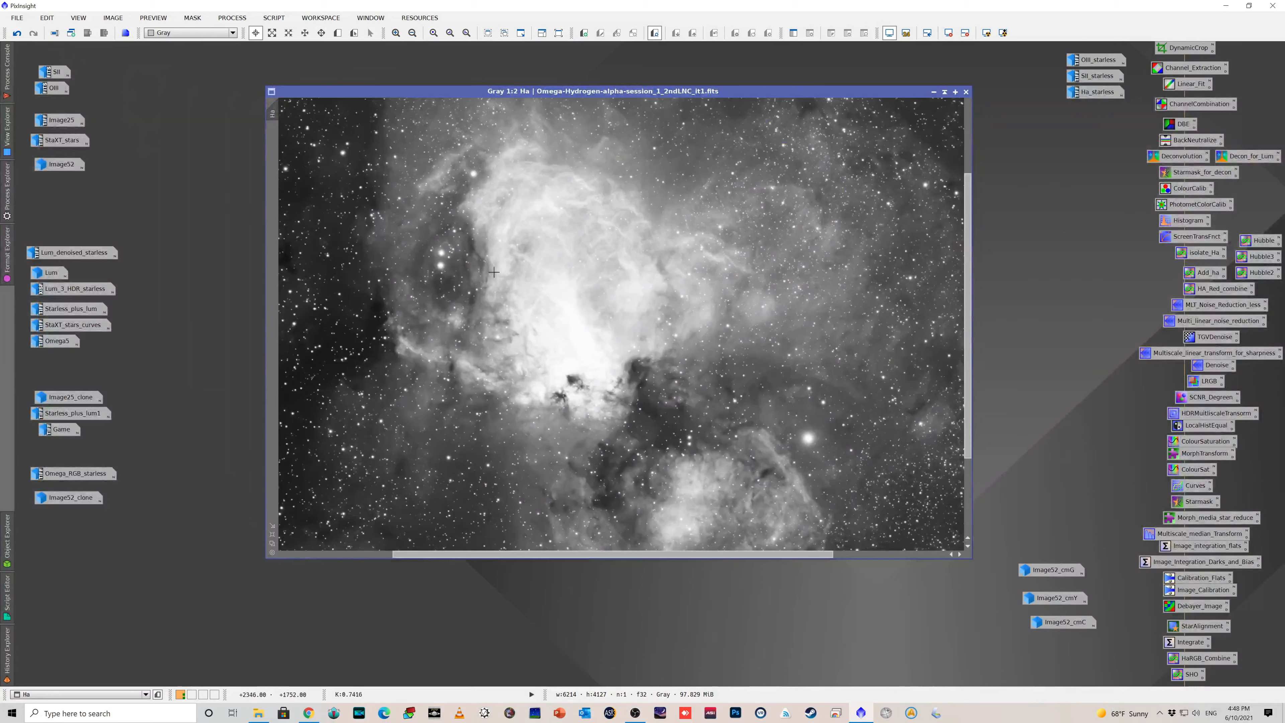
{"action": "left_click", "coordinate": [933, 92]}
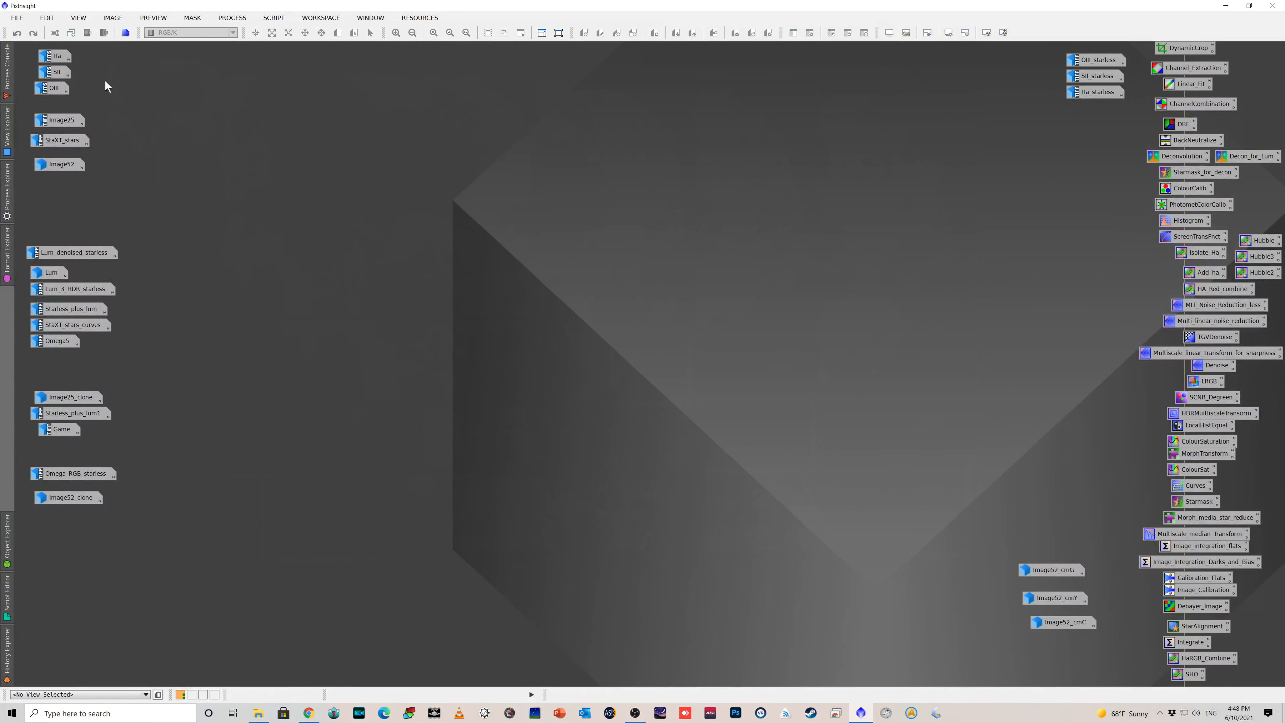
View the SII and OIII images one after the other, minimising each one after inspection
{"action": "double_click", "coordinate": [67, 72]}
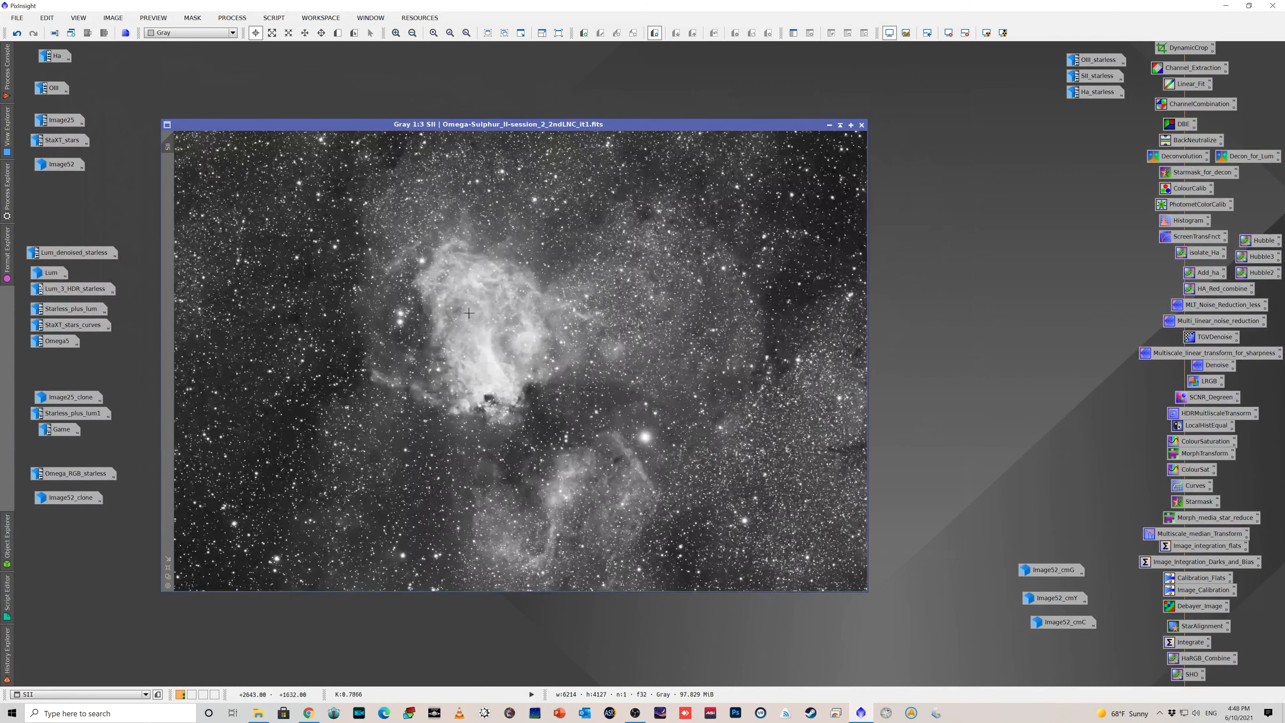
{"action": "left_click", "coordinate": [829, 125]}
{"action": "double_click", "coordinate": [54, 88]}
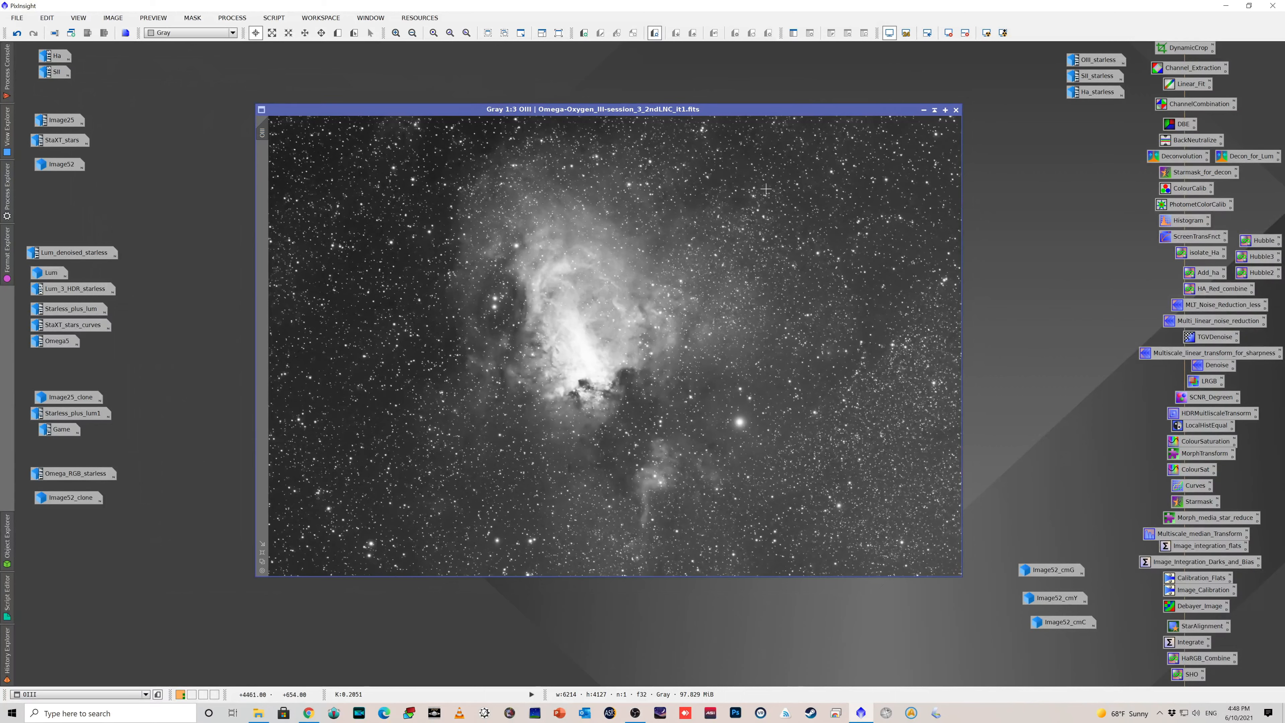
{"action": "left_click", "coordinate": [923, 110]}
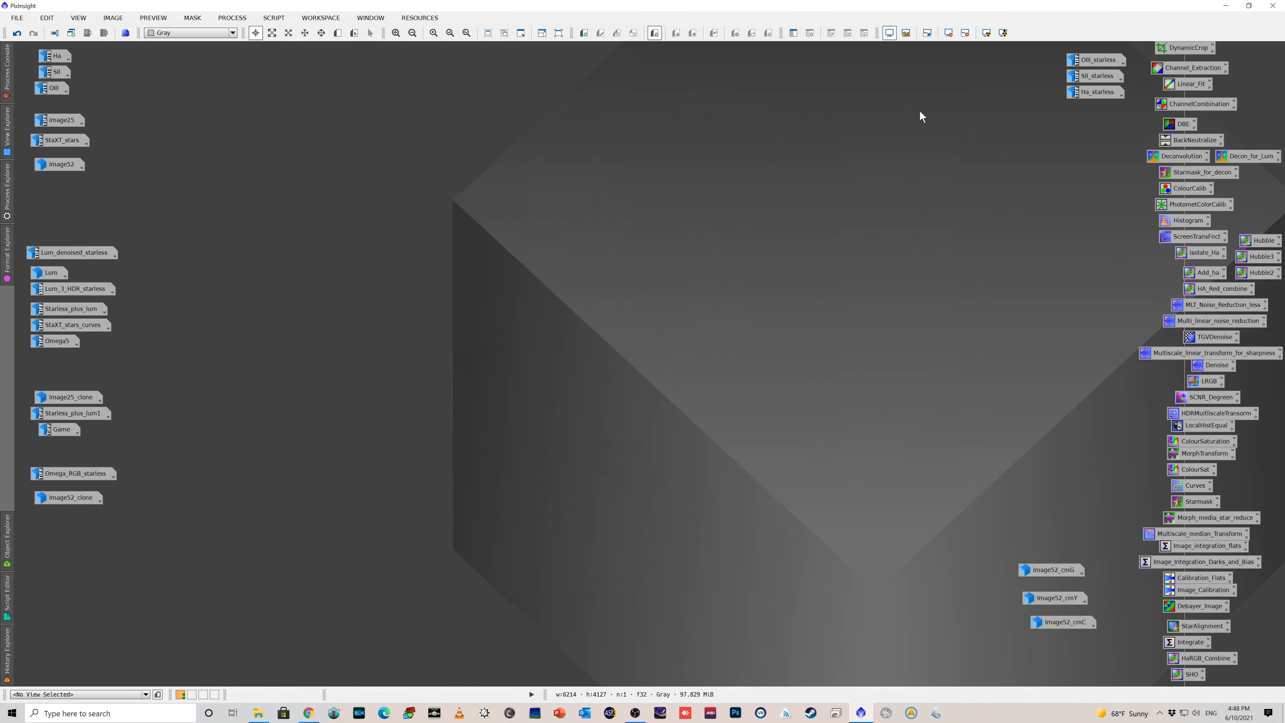
Open the Image25 RGB image and undo its latest edits back to the green version with magenta stars
{"action": "double_click", "coordinate": [56, 121]}
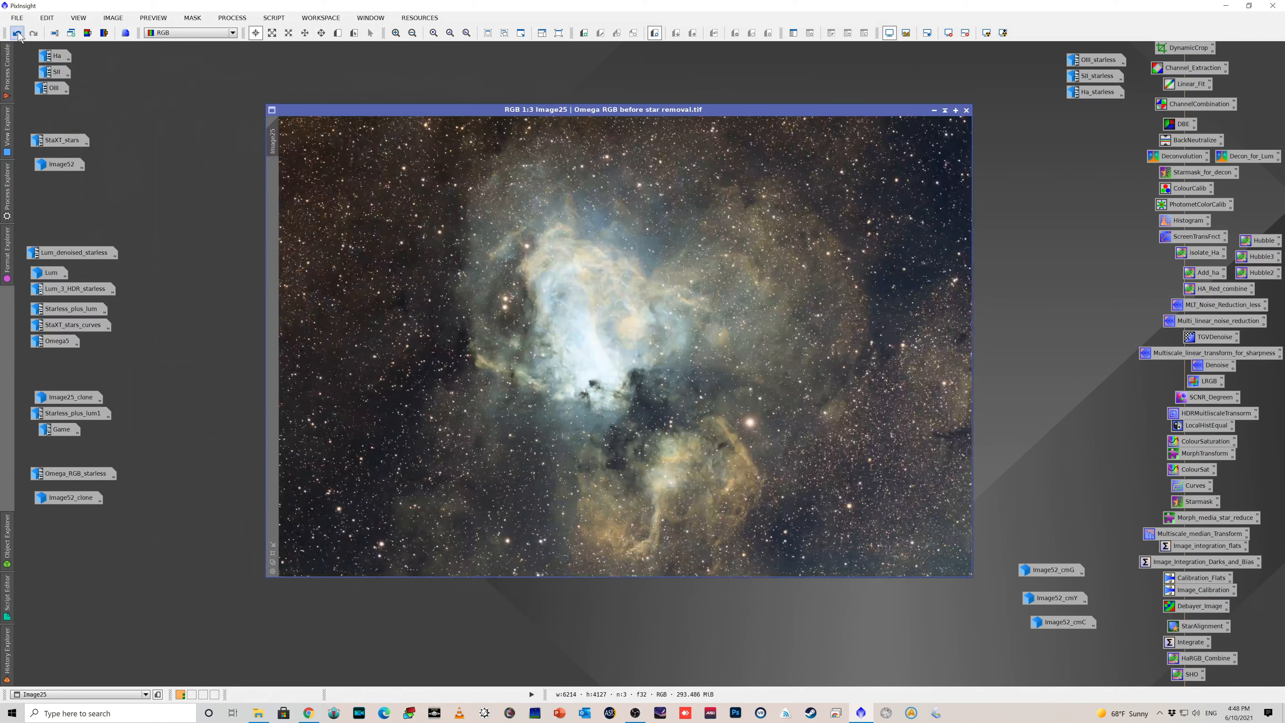
{"action": "left_click", "coordinate": [18, 34]}
{"action": "left_click", "coordinate": [18, 34]}
{"action": "left_click", "coordinate": [18, 35]}
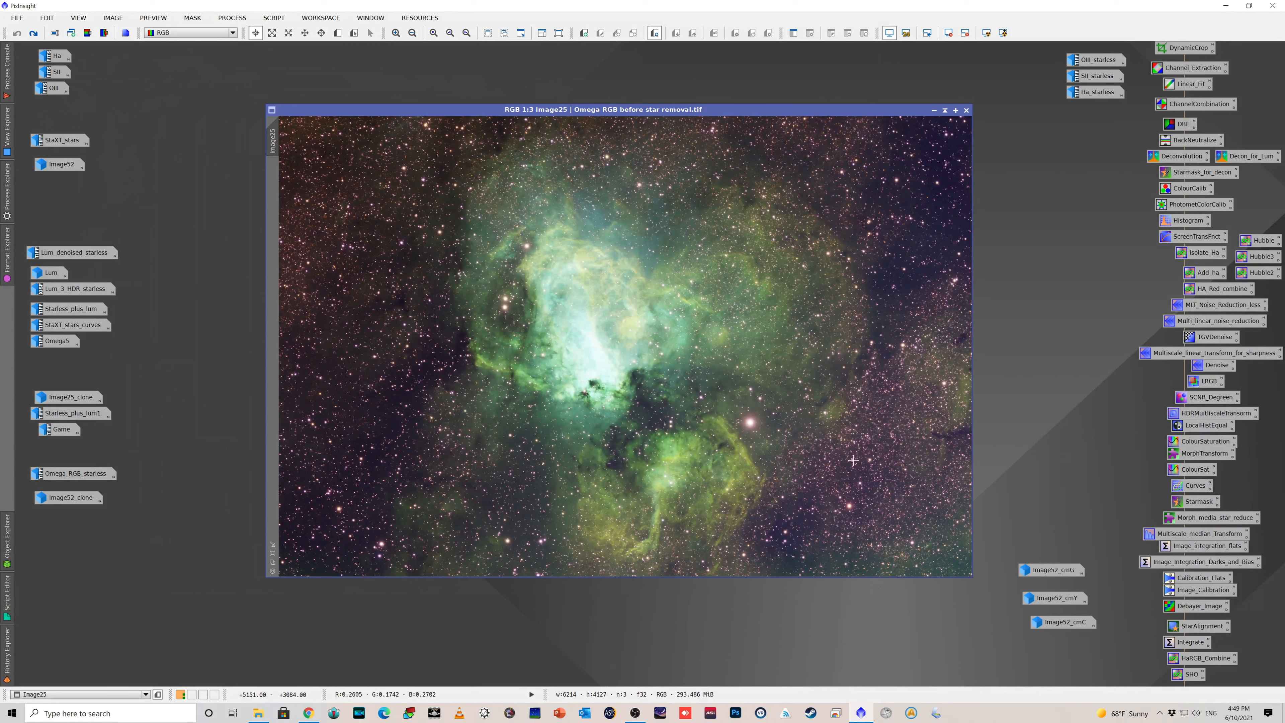
Look up the CorrectMagentaStars utility script without running it, and redo the inversion-based magenta star correction on Image25
{"action": "left_click", "coordinate": [267, 21]}
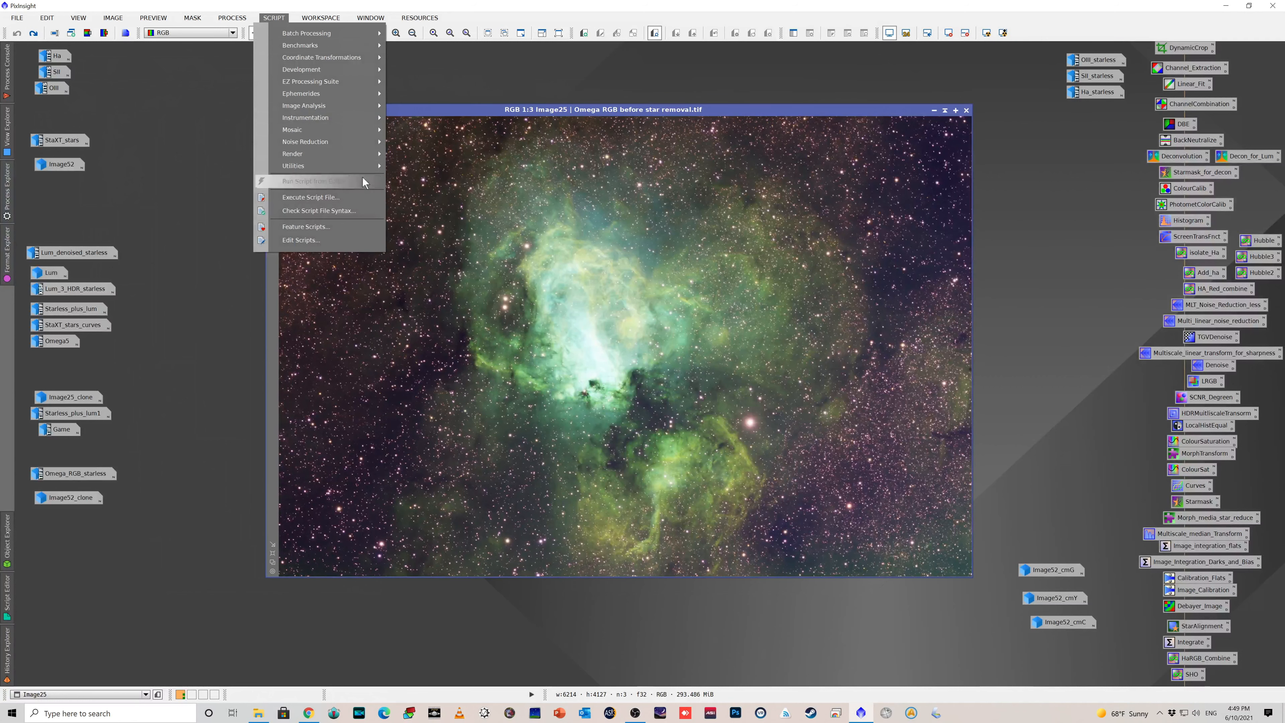
{"action": "mouse_move", "coordinate": [344, 166]}
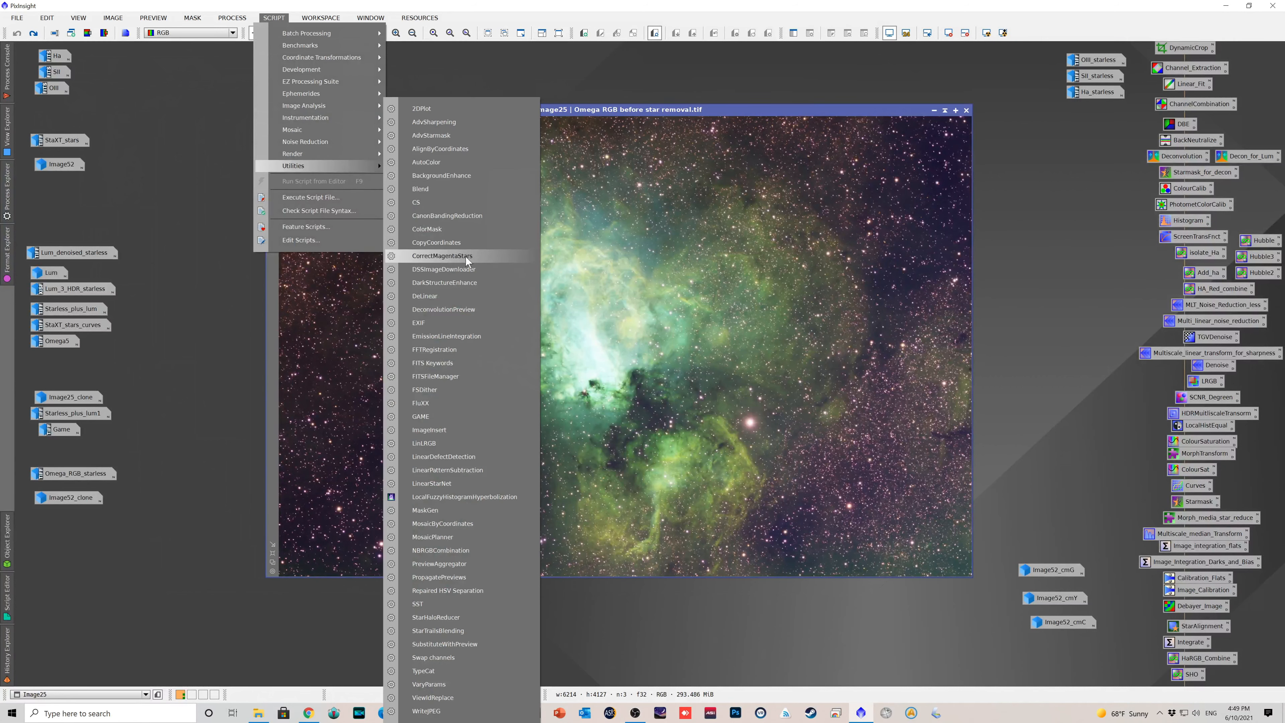
{"action": "left_click", "coordinate": [1040, 328]}
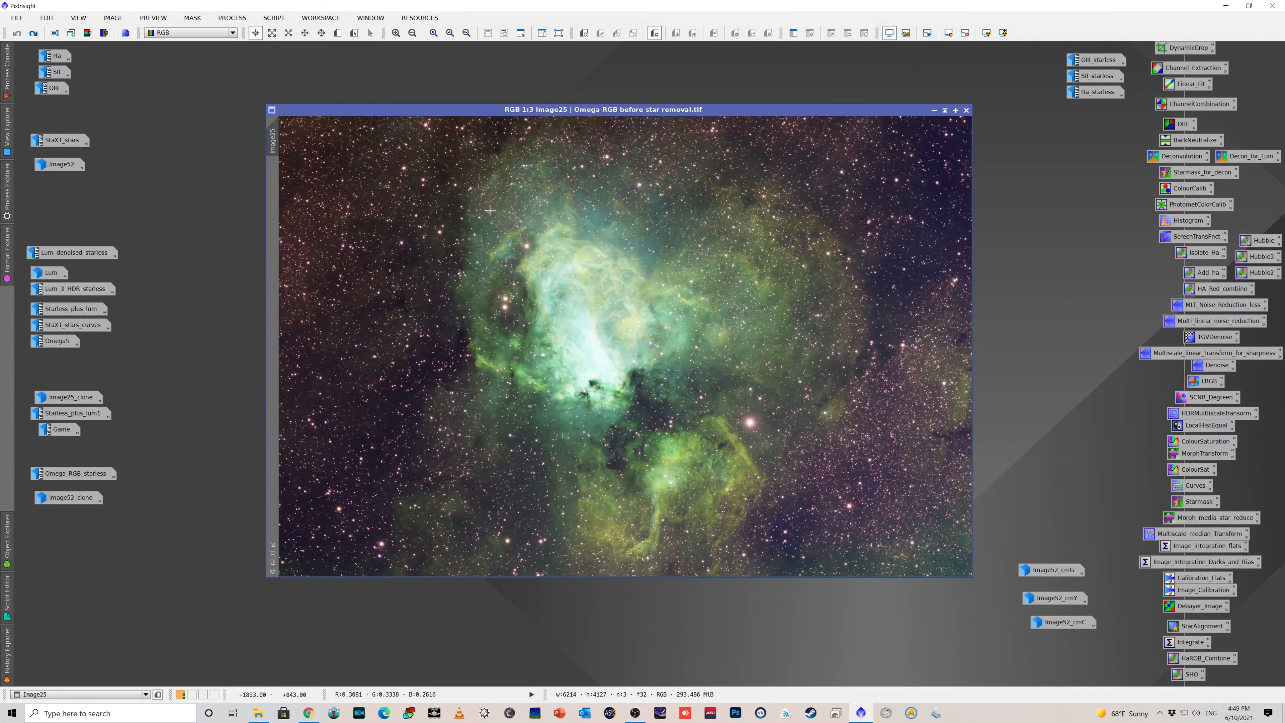
{"action": "left_click", "coordinate": [33, 33]}
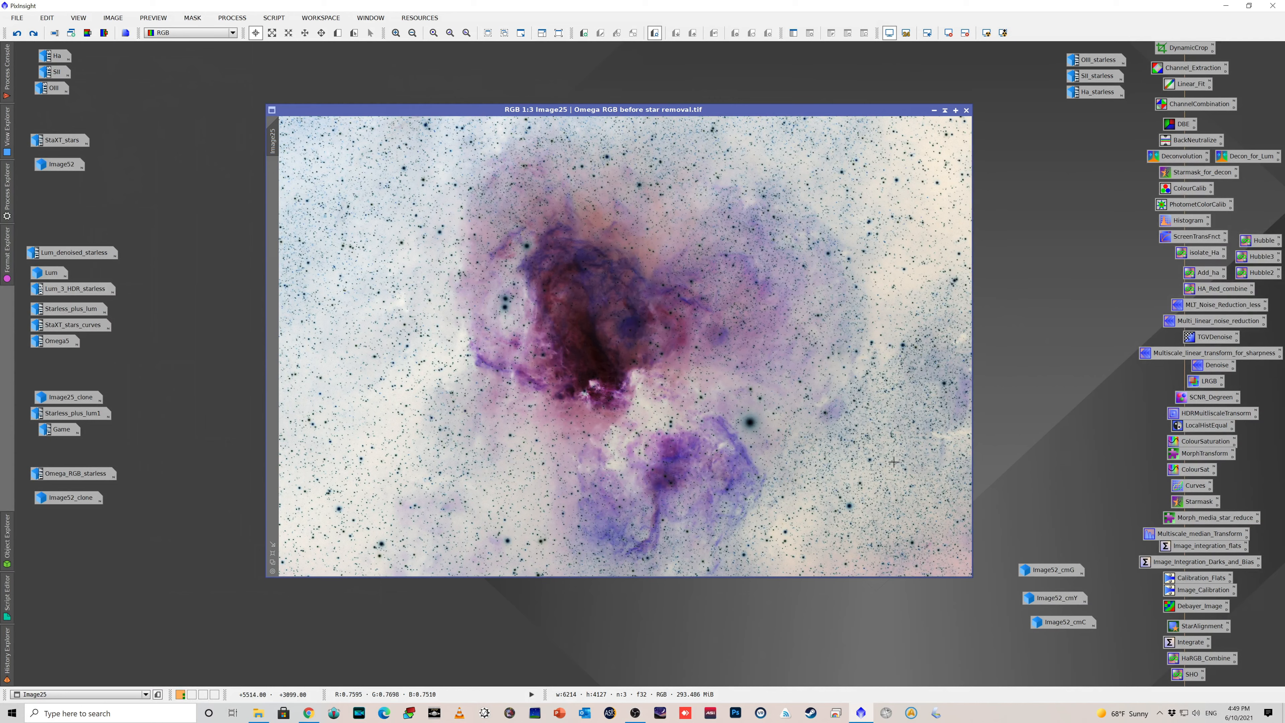
{"action": "left_click", "coordinate": [33, 33]}
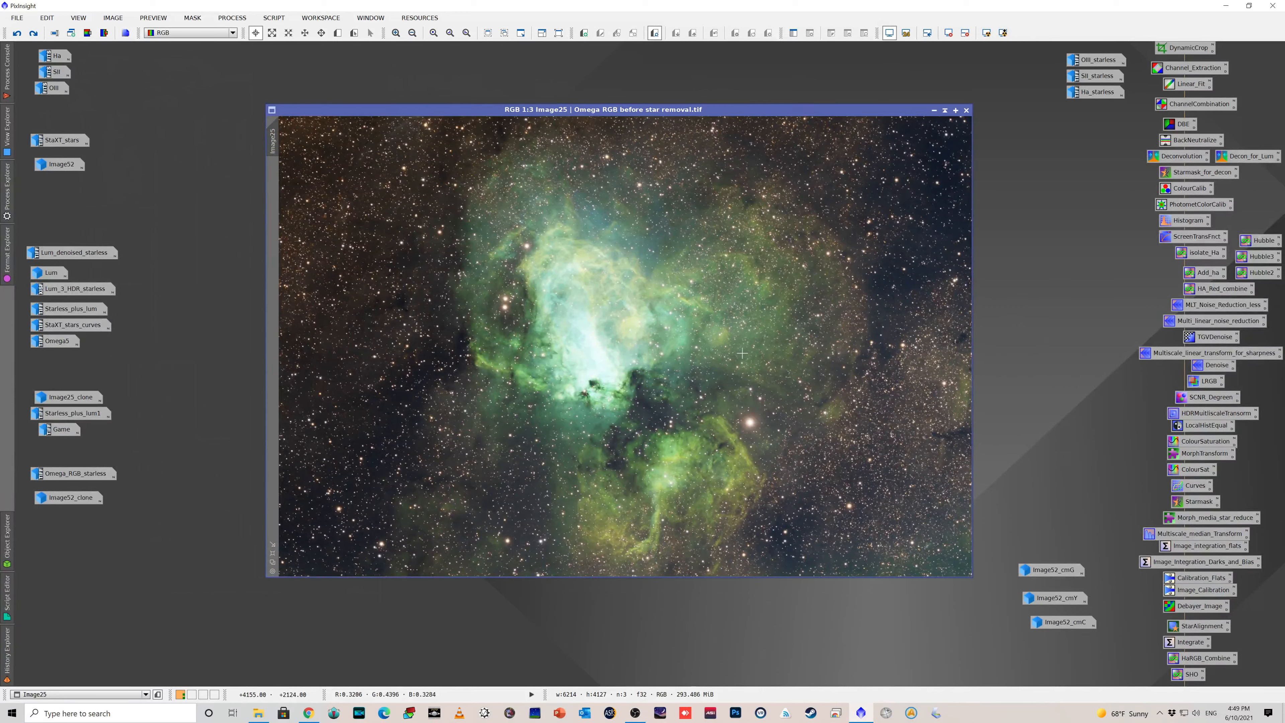
View the SCNR_Degreen process settings and redo the green removal on Image25
{"action": "double_click", "coordinate": [1197, 399]}
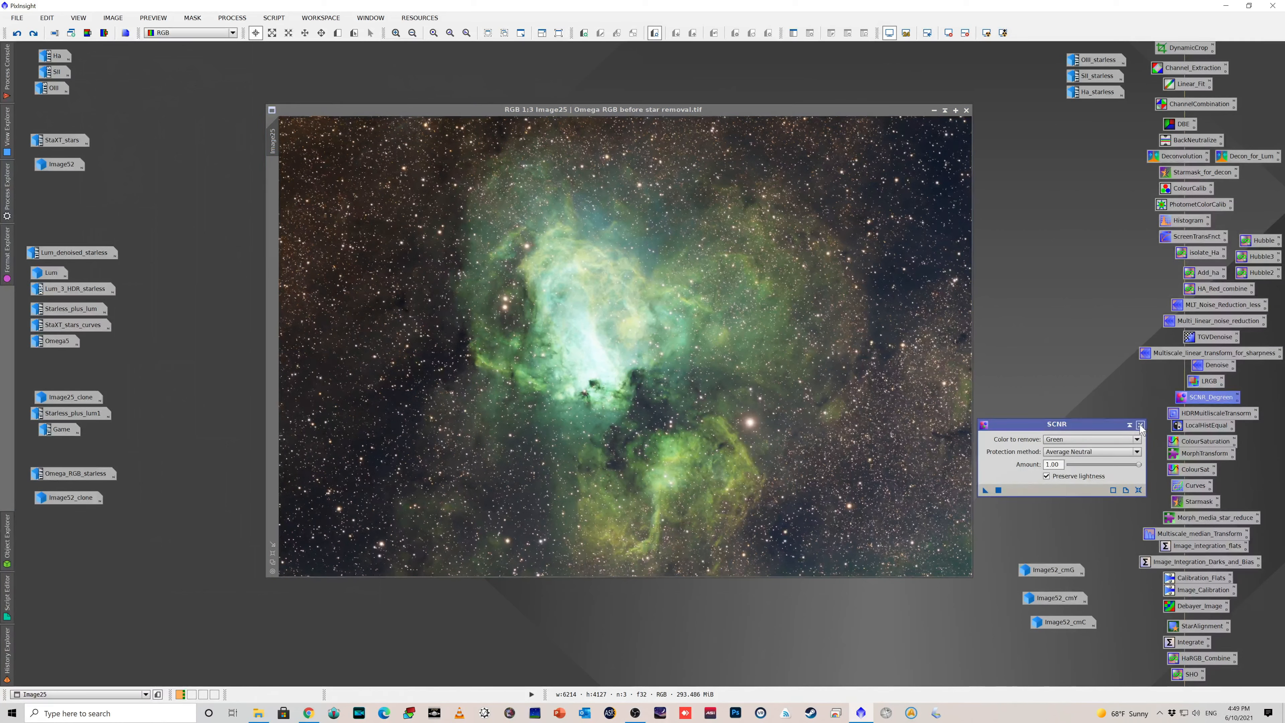
{"action": "left_click", "coordinate": [1140, 426]}
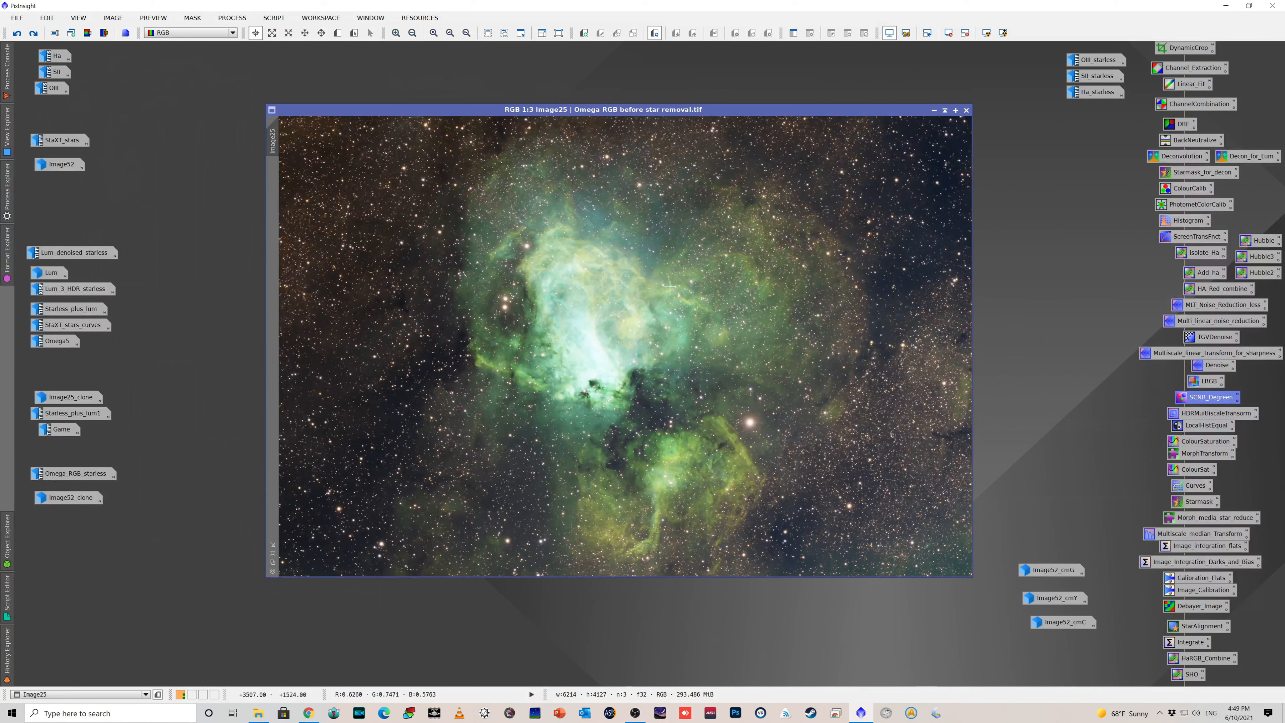
{"action": "left_click", "coordinate": [36, 33]}
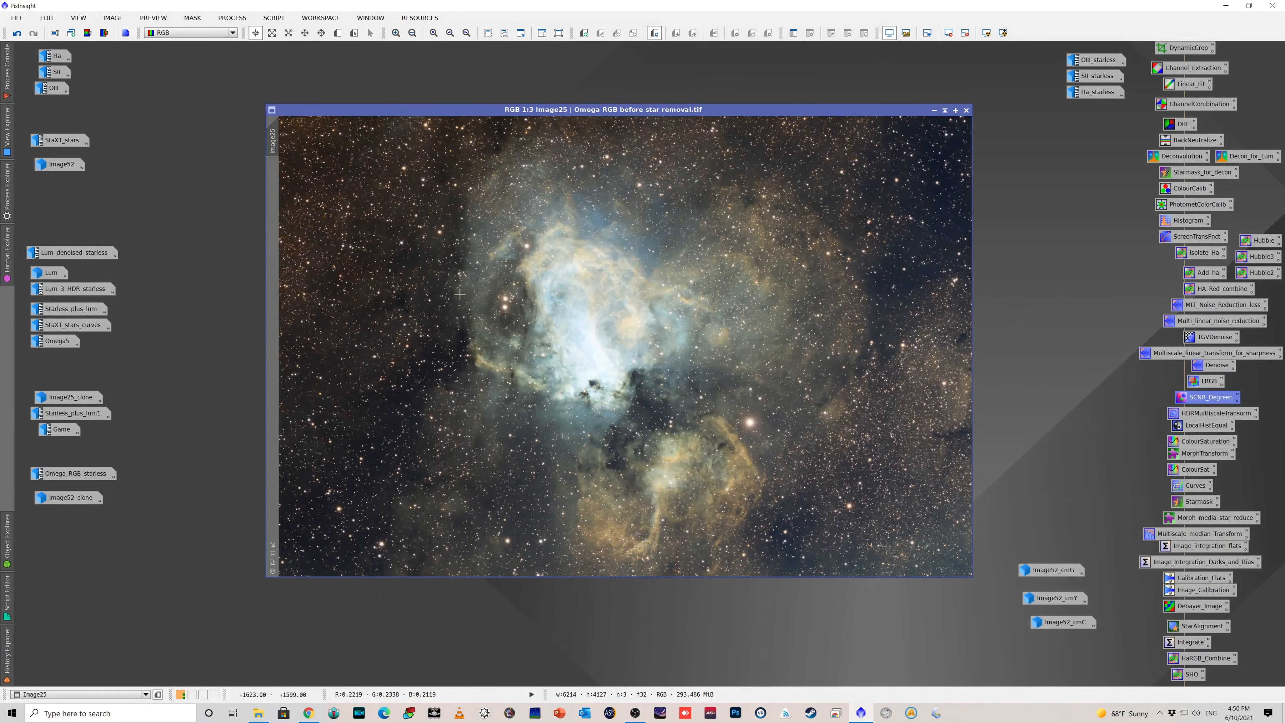
Inspect Image25 at 1:1, checking the stars around the core, the outer field and the bright star, and return to 1:3
{"action": "scroll", "coordinate": [445, 294], "scroll_direction": "up", "scroll_amount": 2}
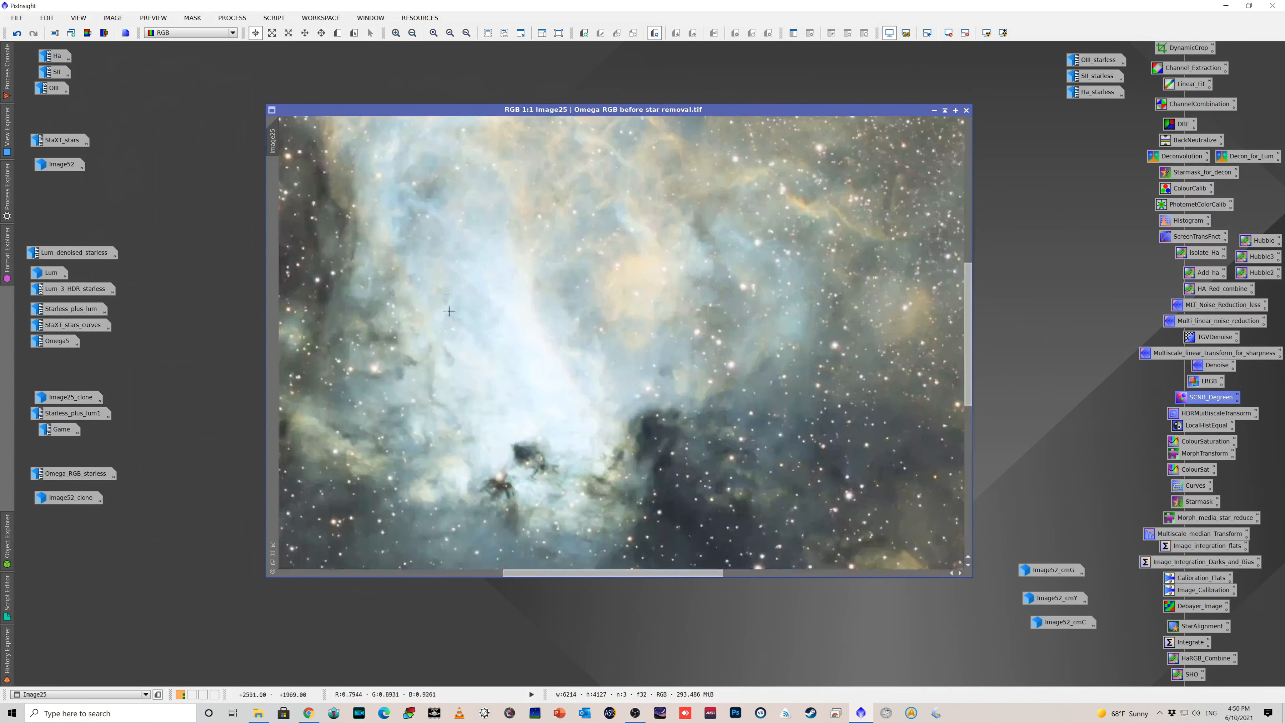
{"action": "left_click_drag", "start_coordinate": [611, 576], "coordinate": [530, 573]}
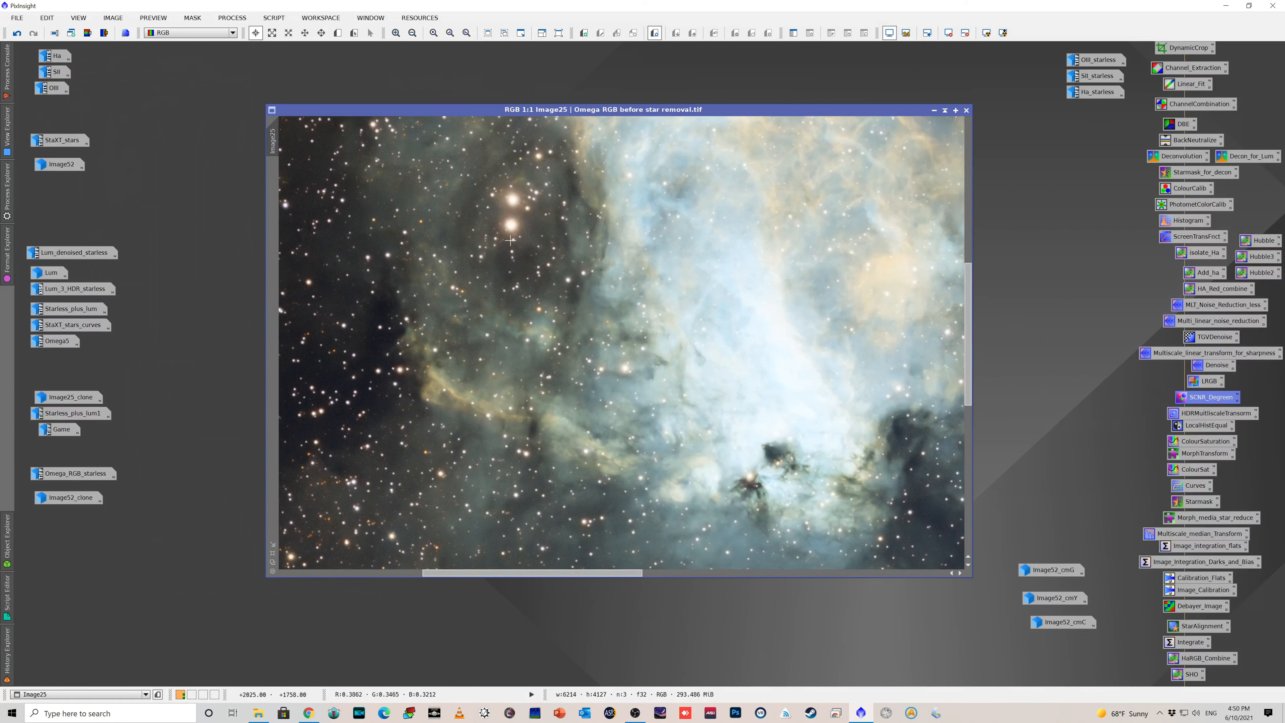
{"action": "left_click_drag", "start_coordinate": [553, 573], "coordinate": [734, 594]}
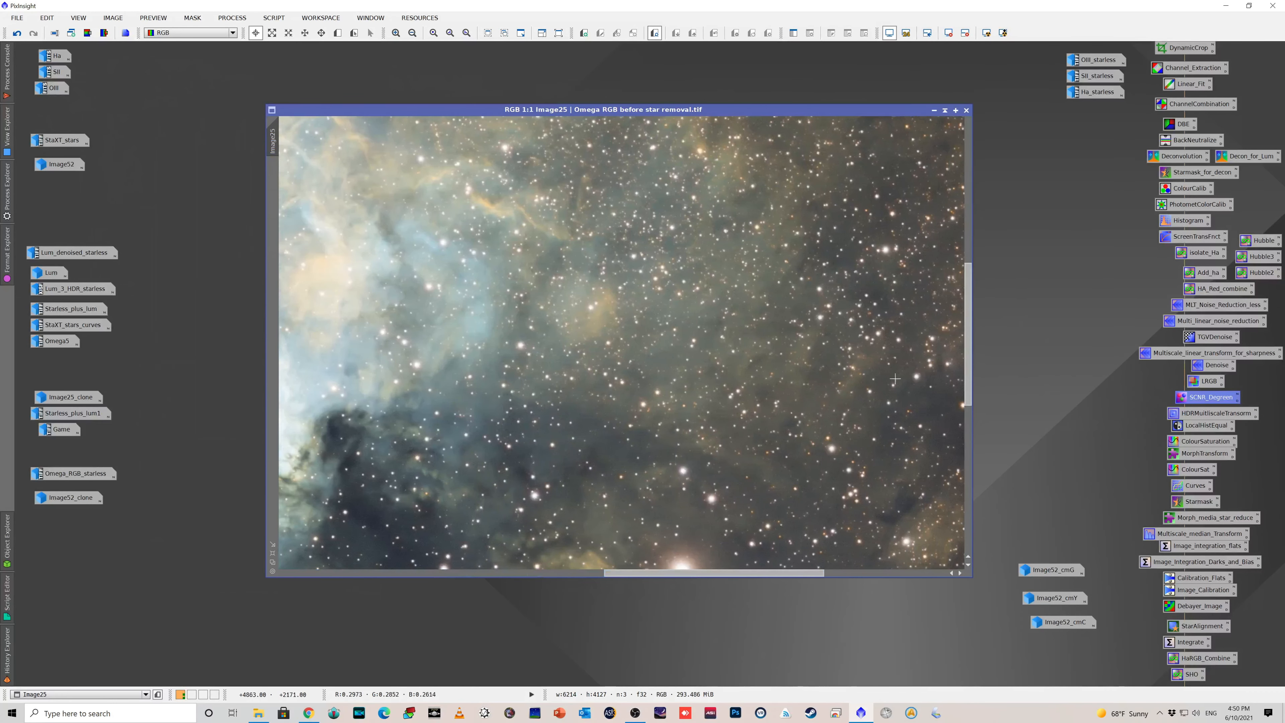
{"action": "left_click_drag", "start_coordinate": [967, 329], "coordinate": [968, 373]}
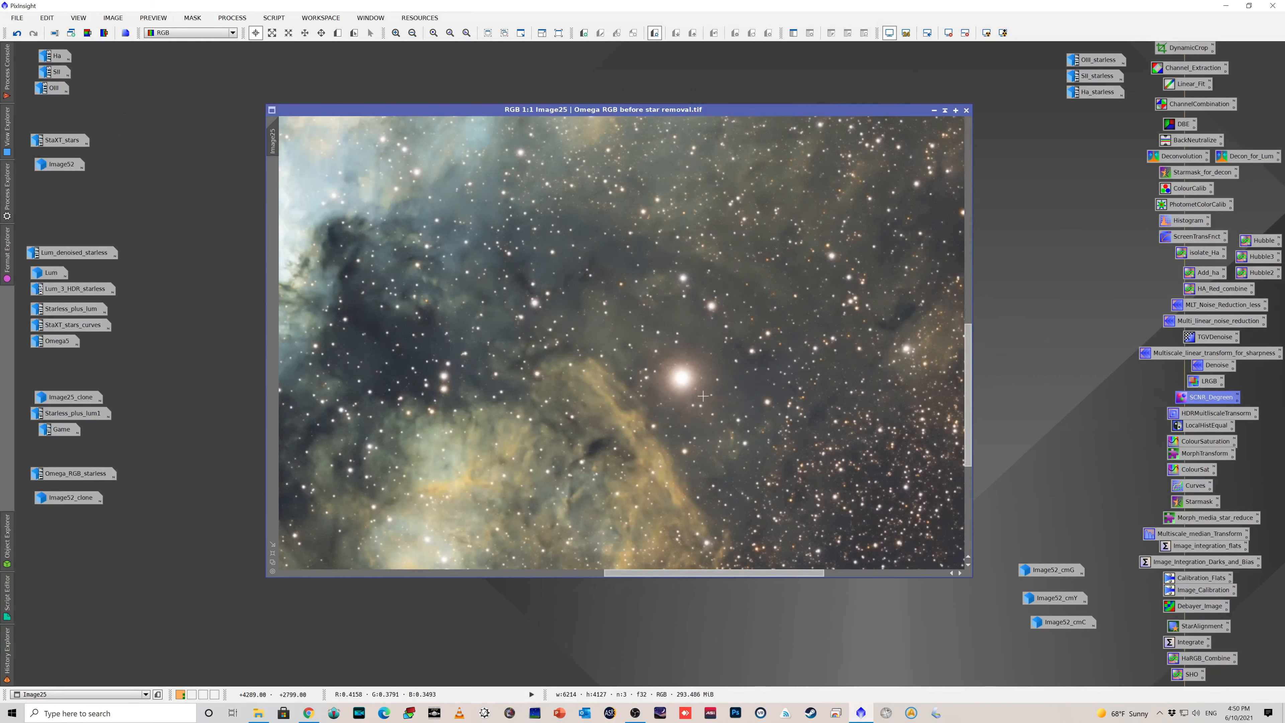
{"action": "scroll", "coordinate": [701, 426], "scroll_direction": "down", "scroll_amount": 2}
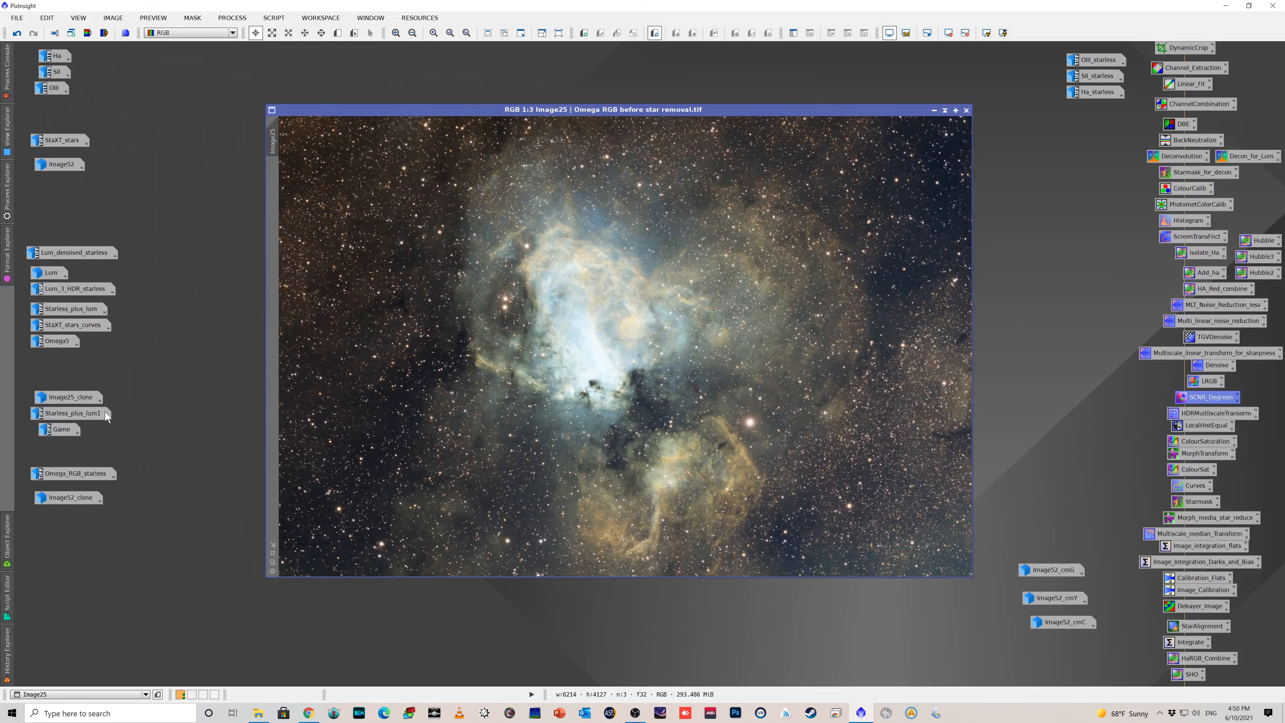
Open the Starless_plus_lum1 image and inspect the nebula up close
{"action": "double_click", "coordinate": [82, 413]}
{"action": "scroll", "coordinate": [451, 358], "scroll_direction": "up", "scroll_amount": 2}
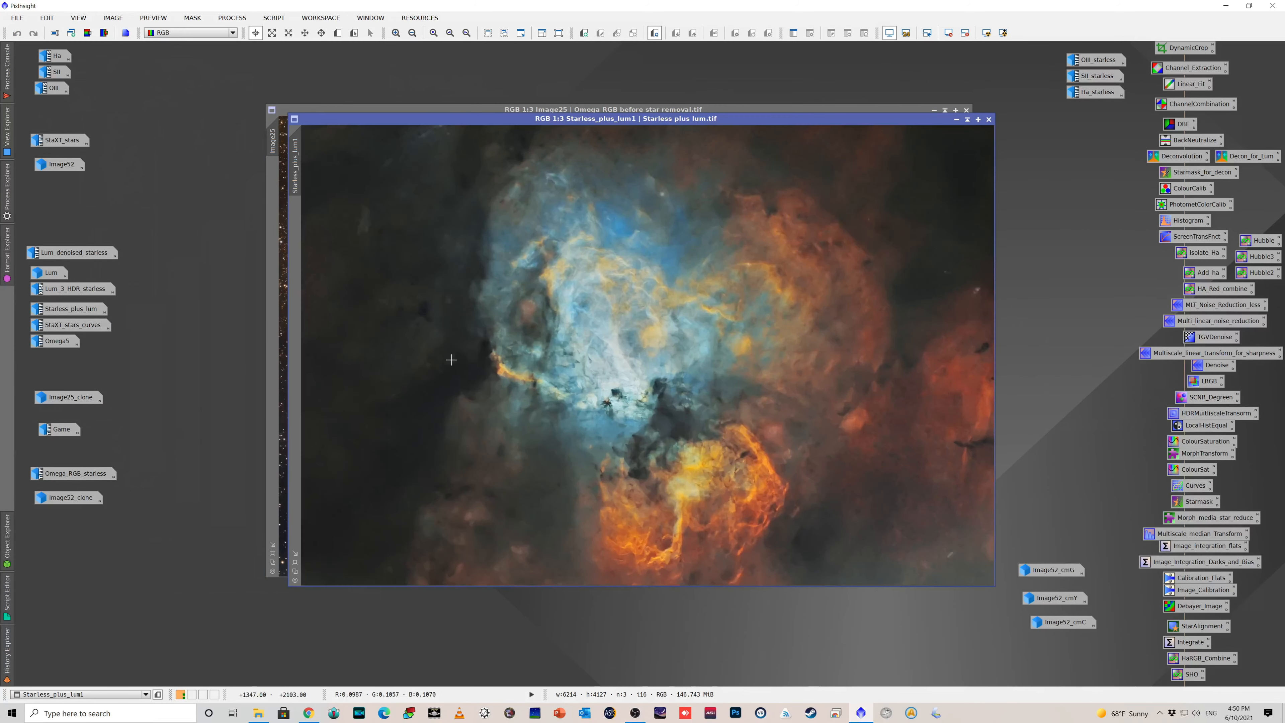
Inspect Starless_plus_lum1 at 1:1 across the core, the dark edge and the red and orange clouds, return to 1:3 and minimize it
{"action": "scroll", "coordinate": [453, 302], "scroll_direction": "up", "scroll_amount": 1}
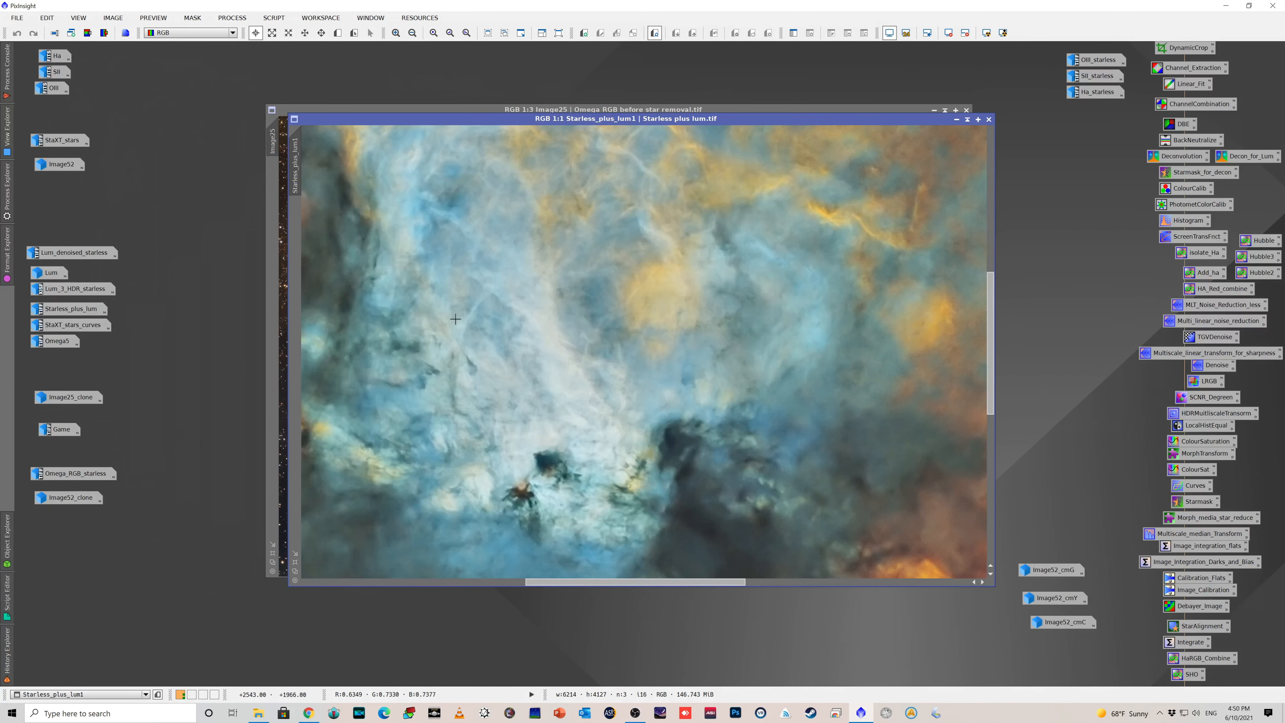
{"action": "left_click_drag", "start_coordinate": [607, 582], "coordinate": [531, 541]}
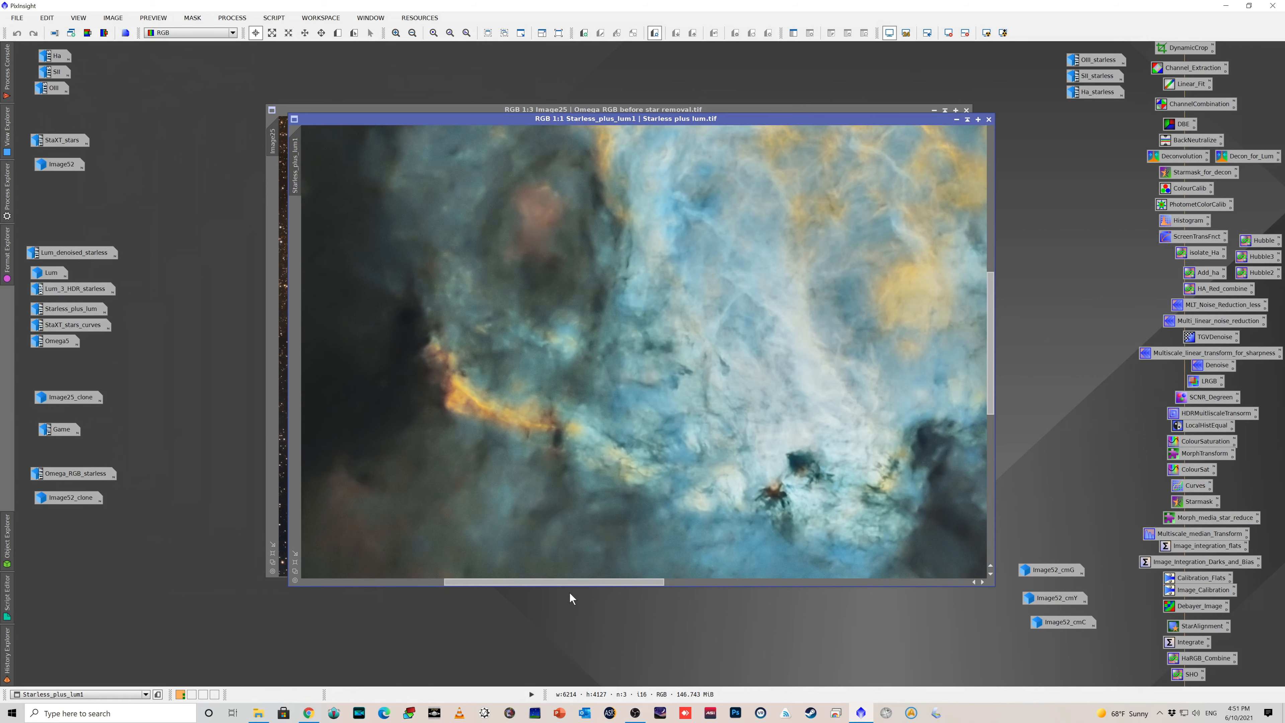
{"action": "left_click_drag", "start_coordinate": [574, 581], "coordinate": [783, 608]}
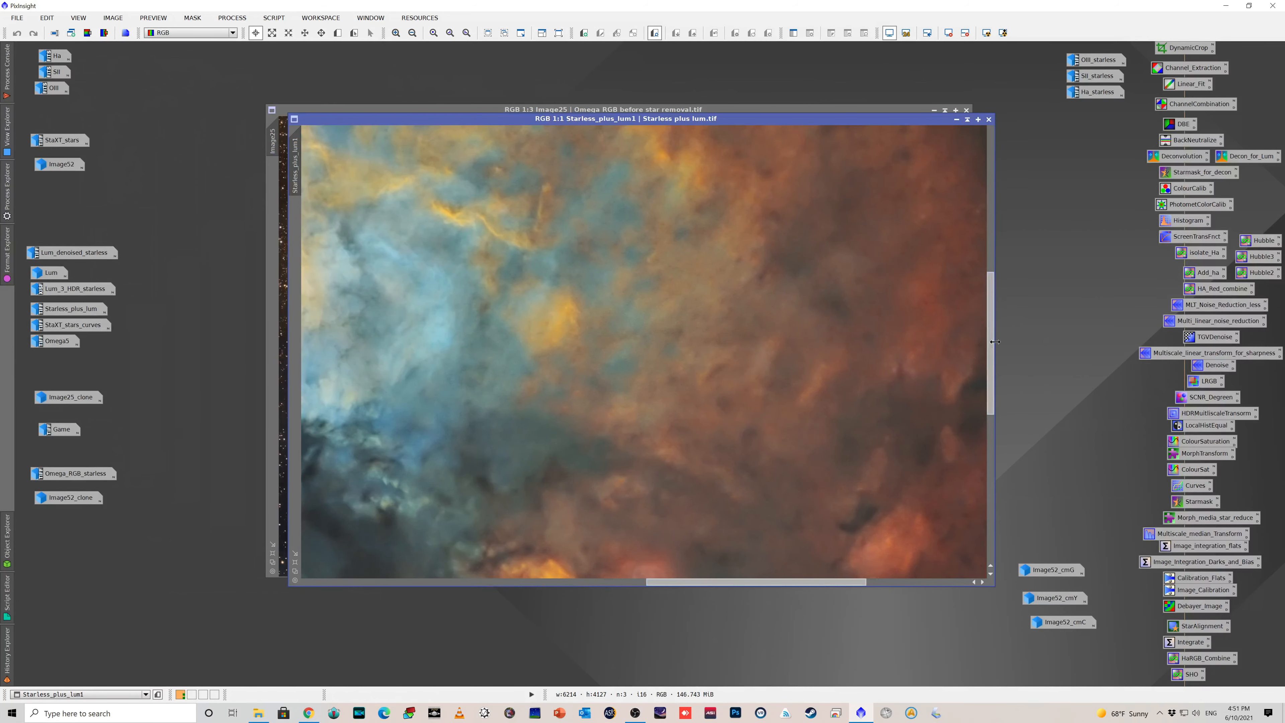
{"action": "left_click_drag", "start_coordinate": [991, 339], "coordinate": [992, 426]}
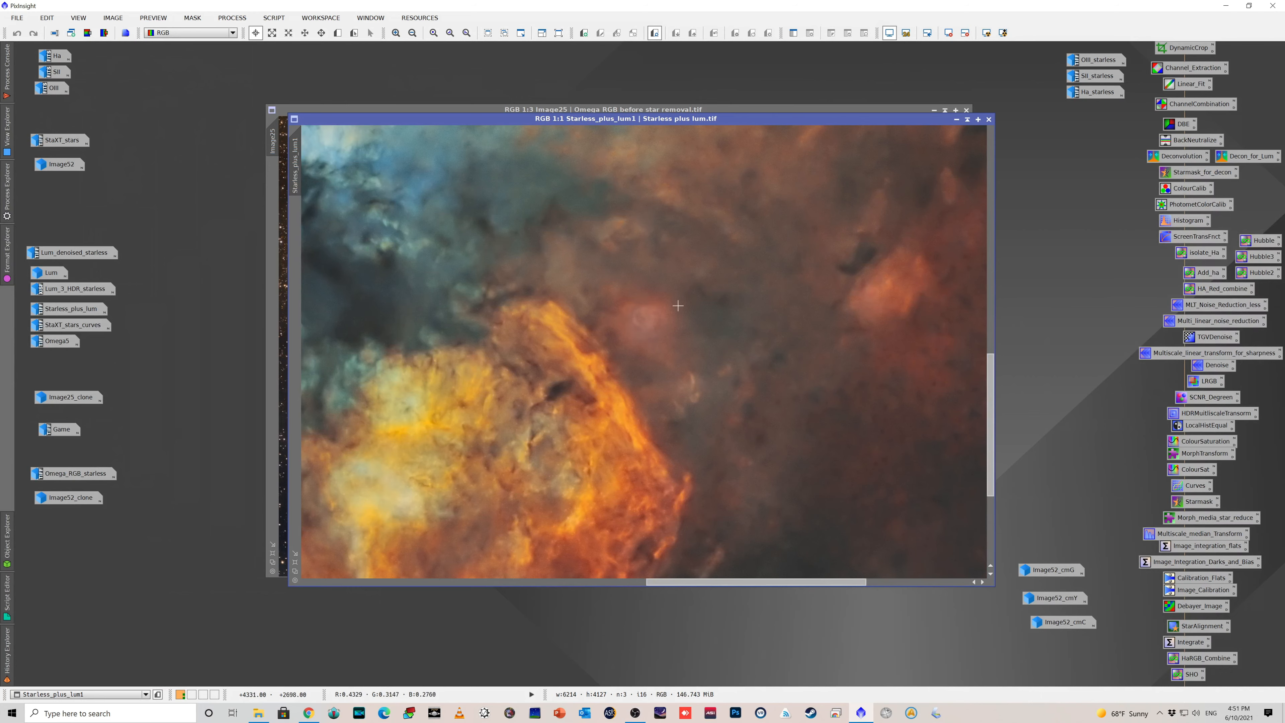
{"action": "scroll", "coordinate": [638, 355], "scroll_direction": "down", "scroll_amount": 2}
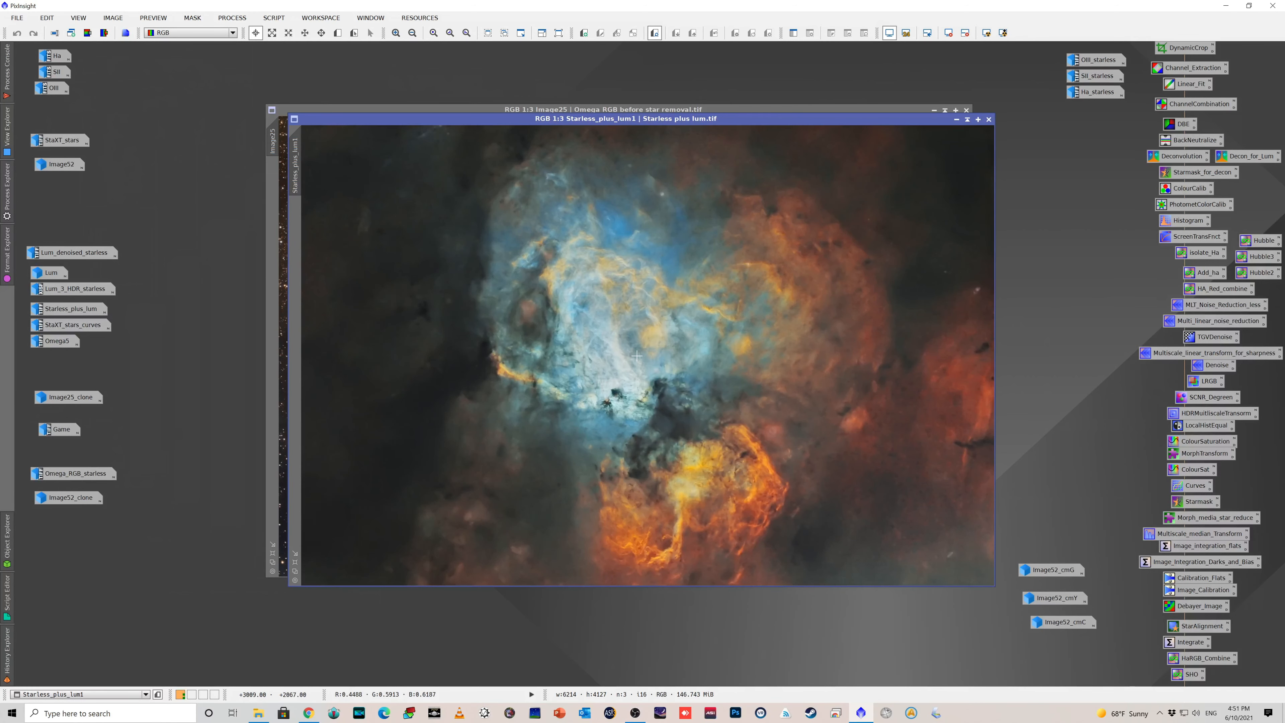
{"action": "left_click", "coordinate": [956, 120]}
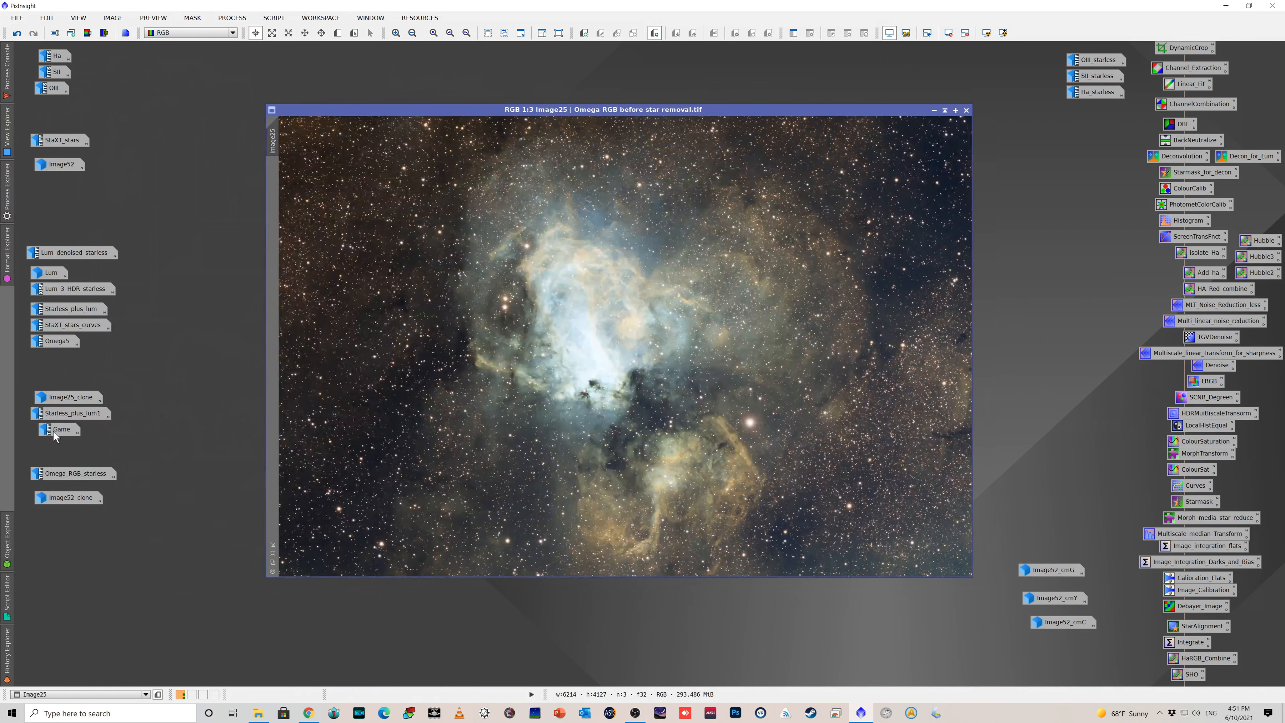
Preview the minimized Game image and look up the GAME utility script
{"action": "mouse_move", "coordinate": [55, 435]}
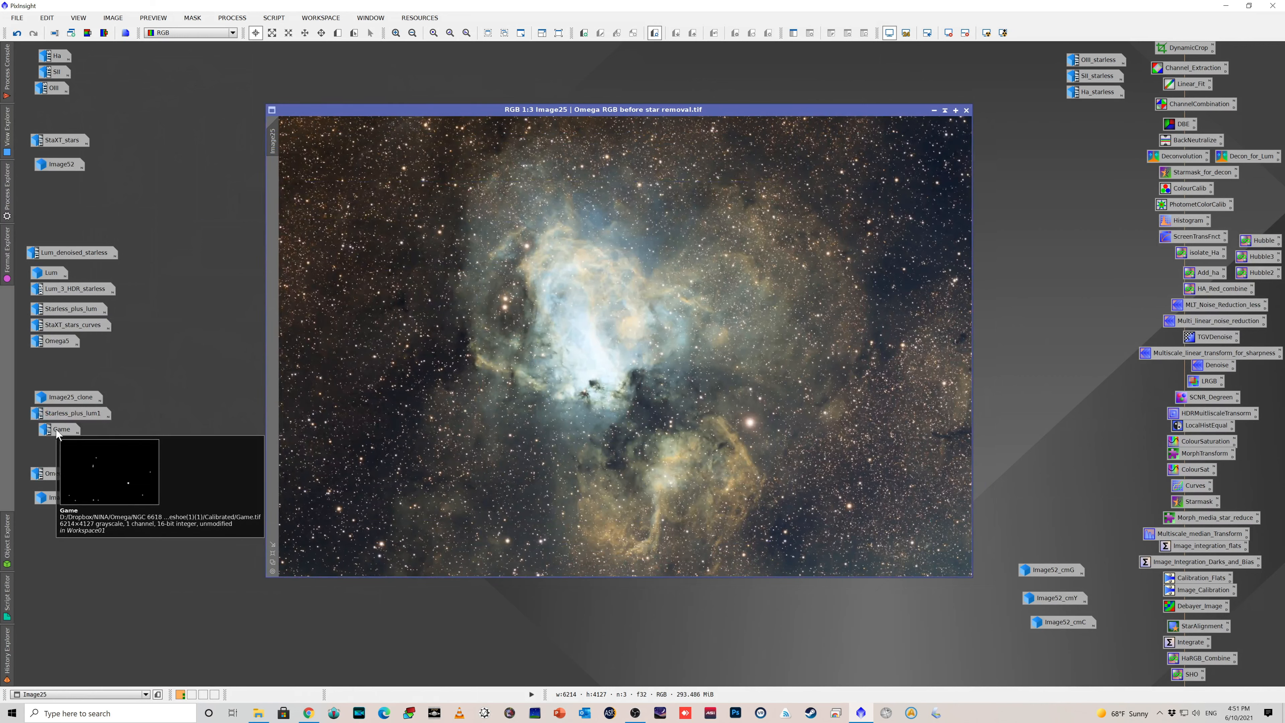
{"action": "left_click", "coordinate": [276, 19]}
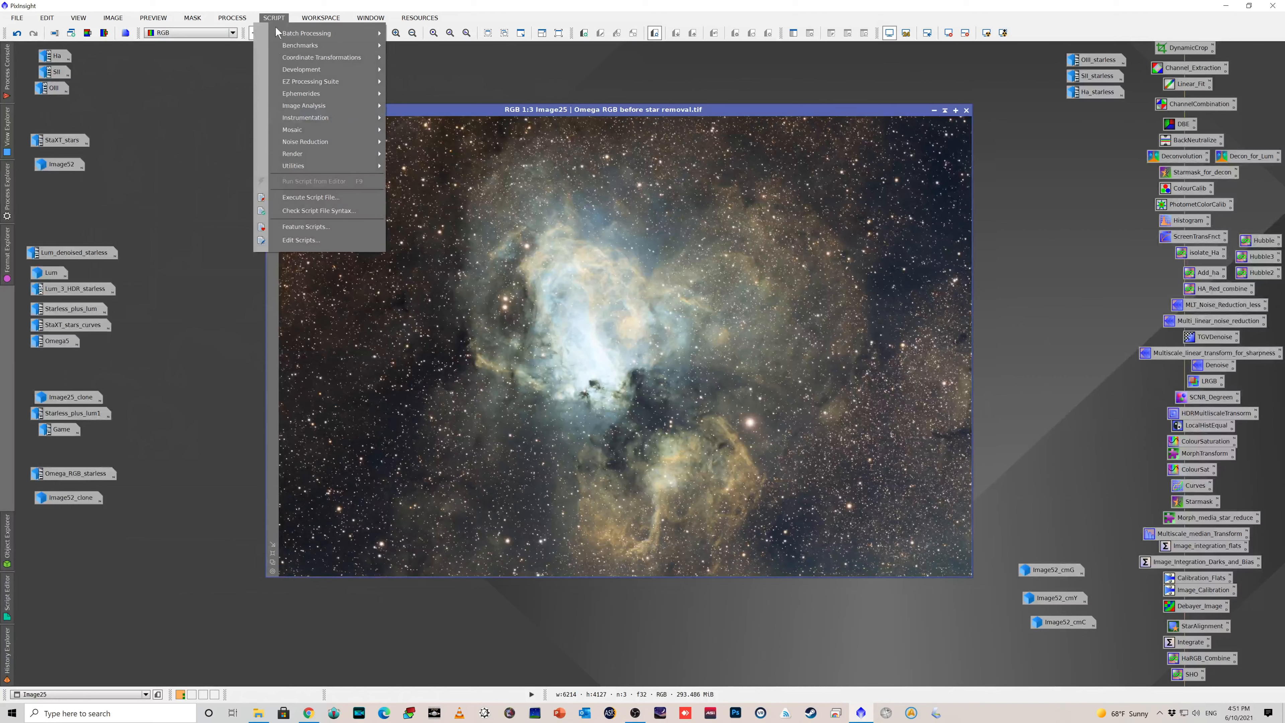
{"action": "mouse_move", "coordinate": [306, 171]}
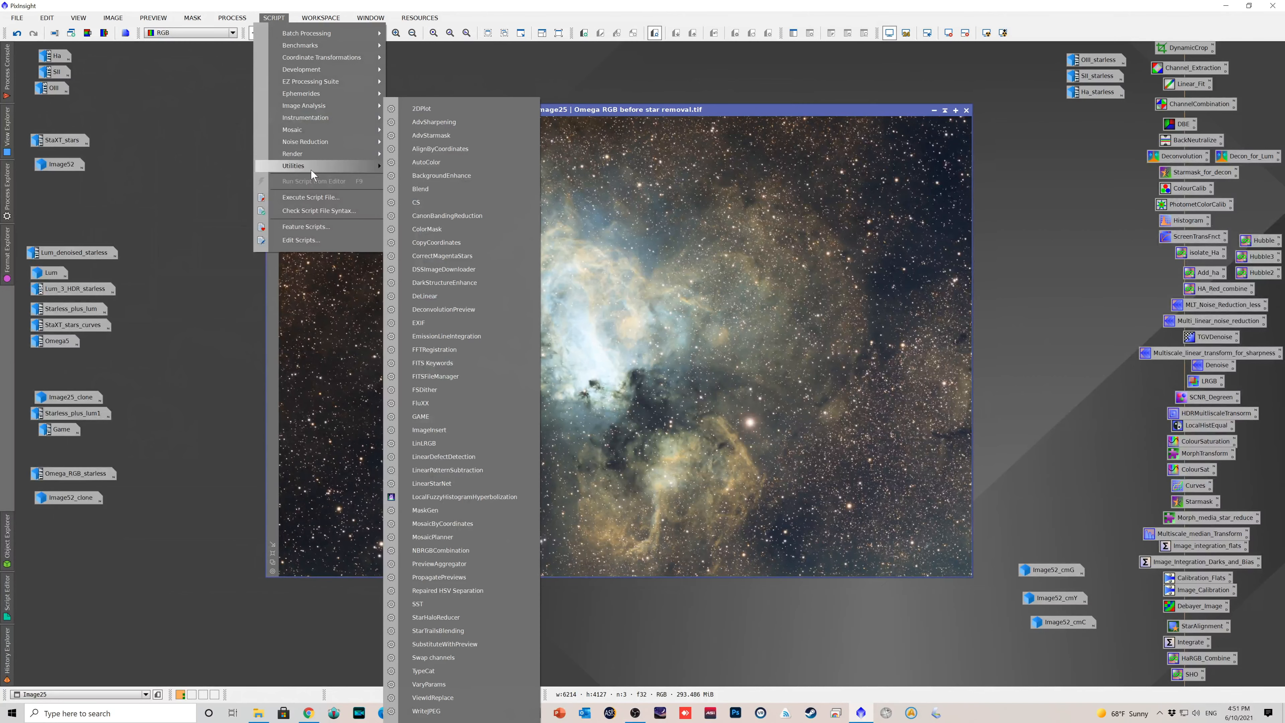
{"action": "left_click", "coordinate": [431, 415]}
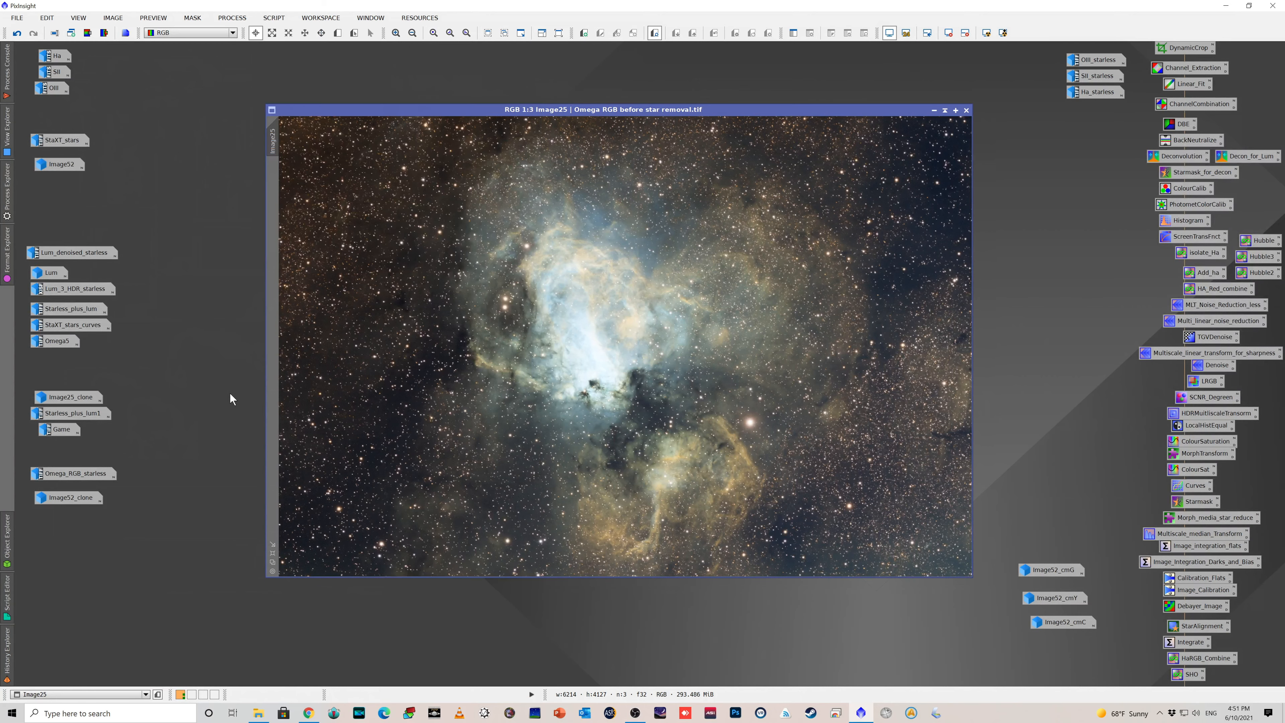
Open the Game star mask over Image25 for viewing, then minimize both images
{"action": "double_click", "coordinate": [60, 430]}
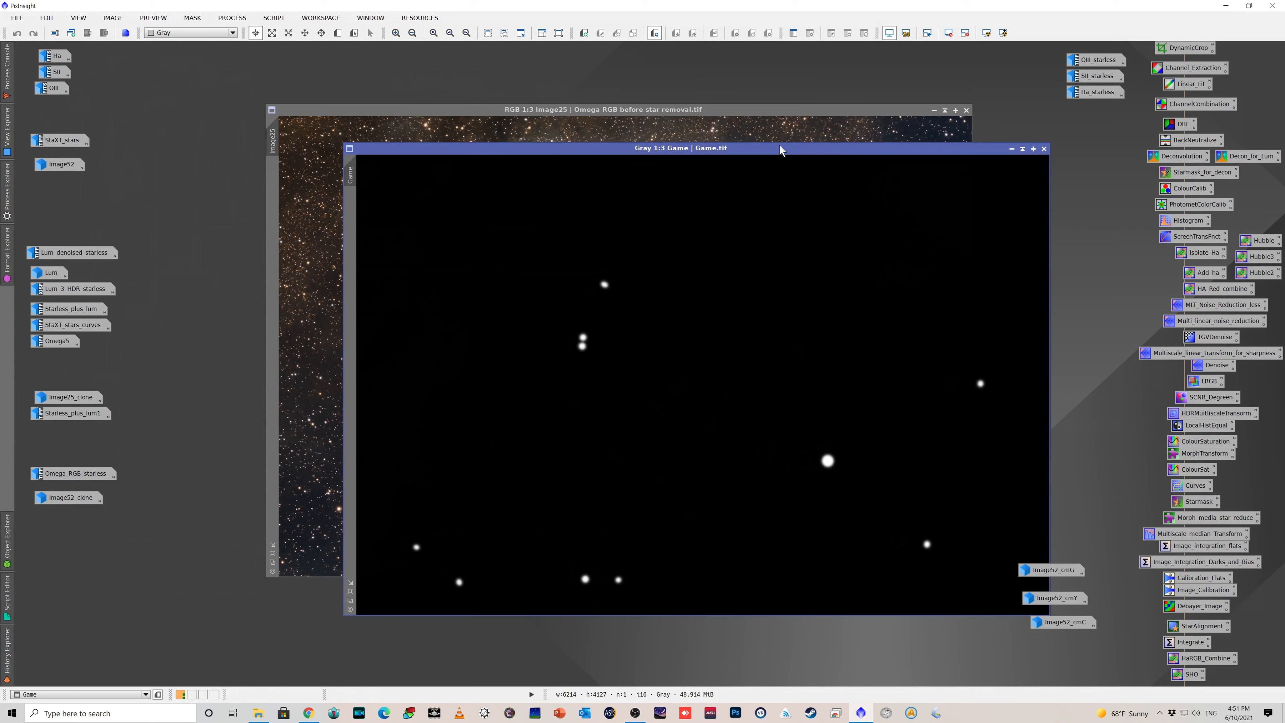
{"action": "left_click_drag", "start_coordinate": [797, 149], "coordinate": [704, 124]}
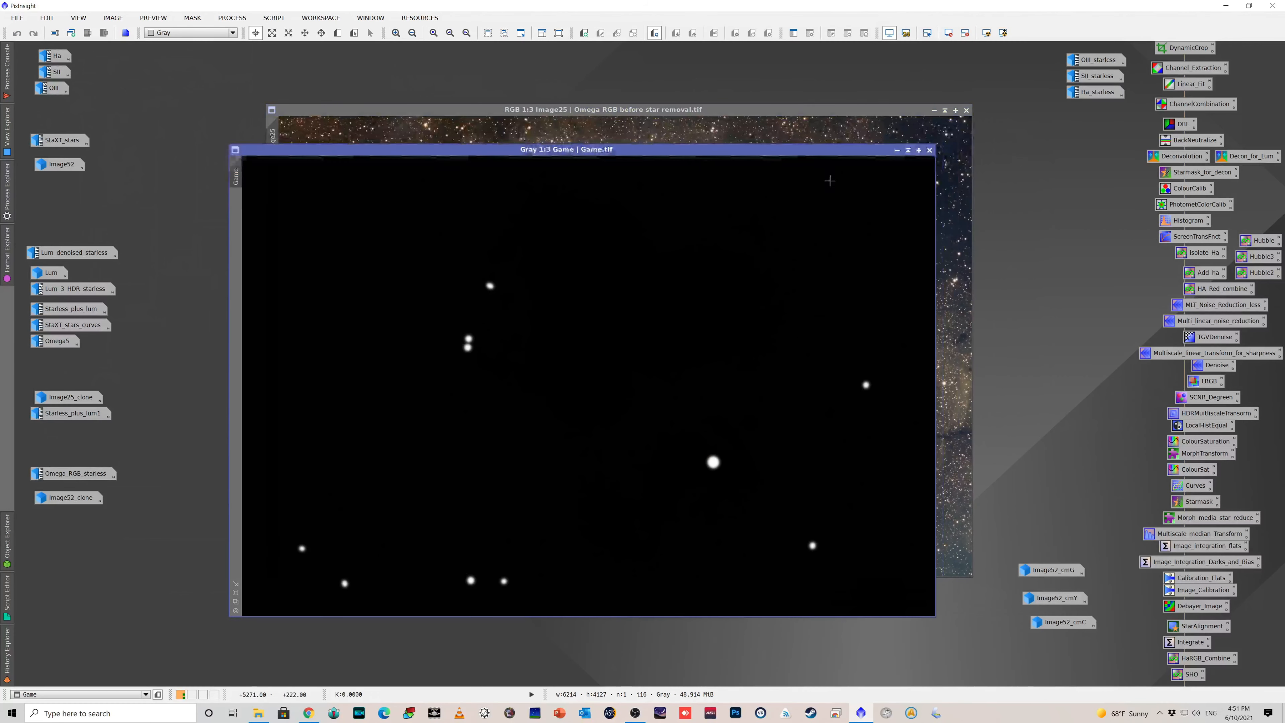
{"action": "left_click", "coordinate": [897, 151]}
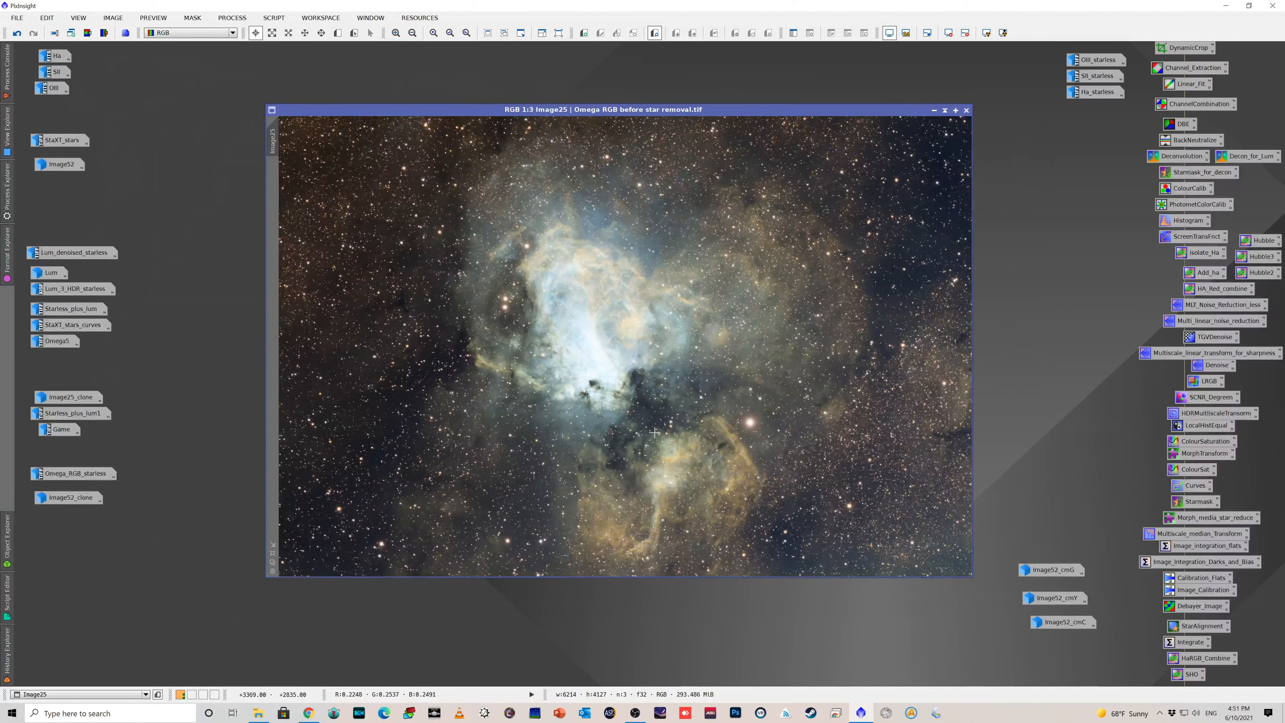
{"action": "left_click", "coordinate": [934, 111]}
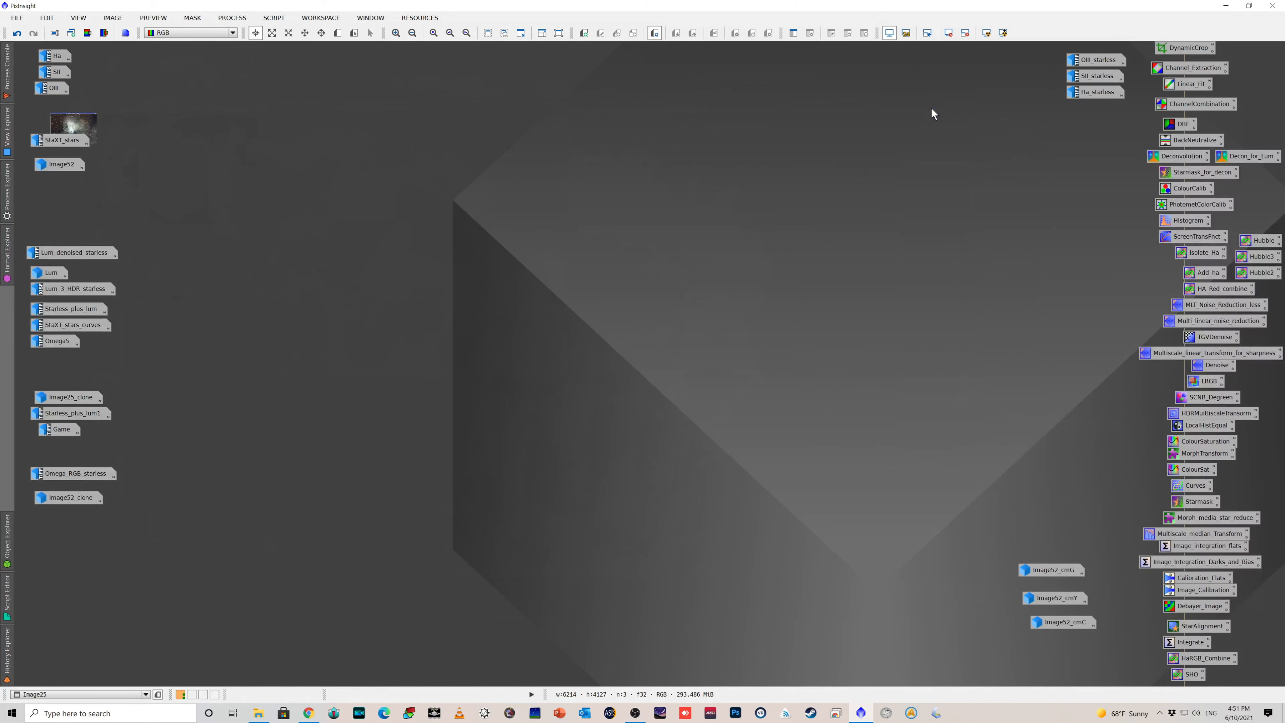
Open the starless Image52 and examine the nebula at 1:2
{"action": "double_click", "coordinate": [57, 163]}
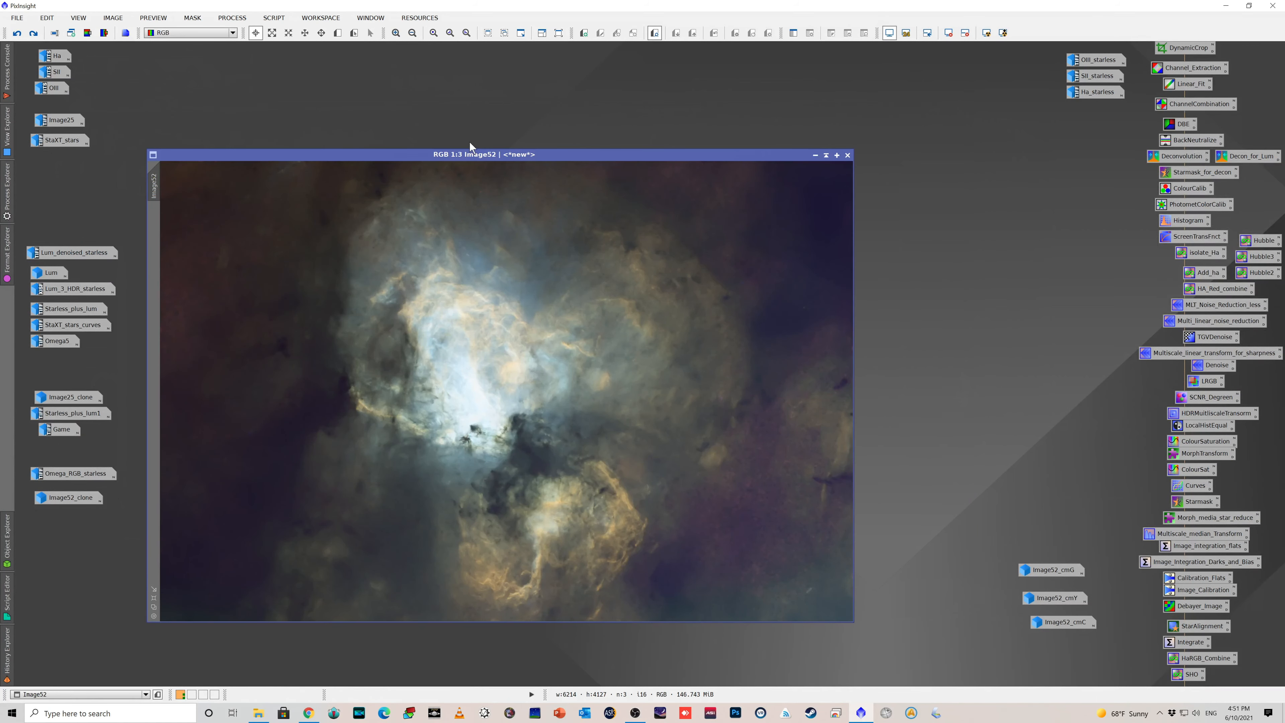
{"action": "left_click_drag", "start_coordinate": [471, 153], "coordinate": [583, 119]}
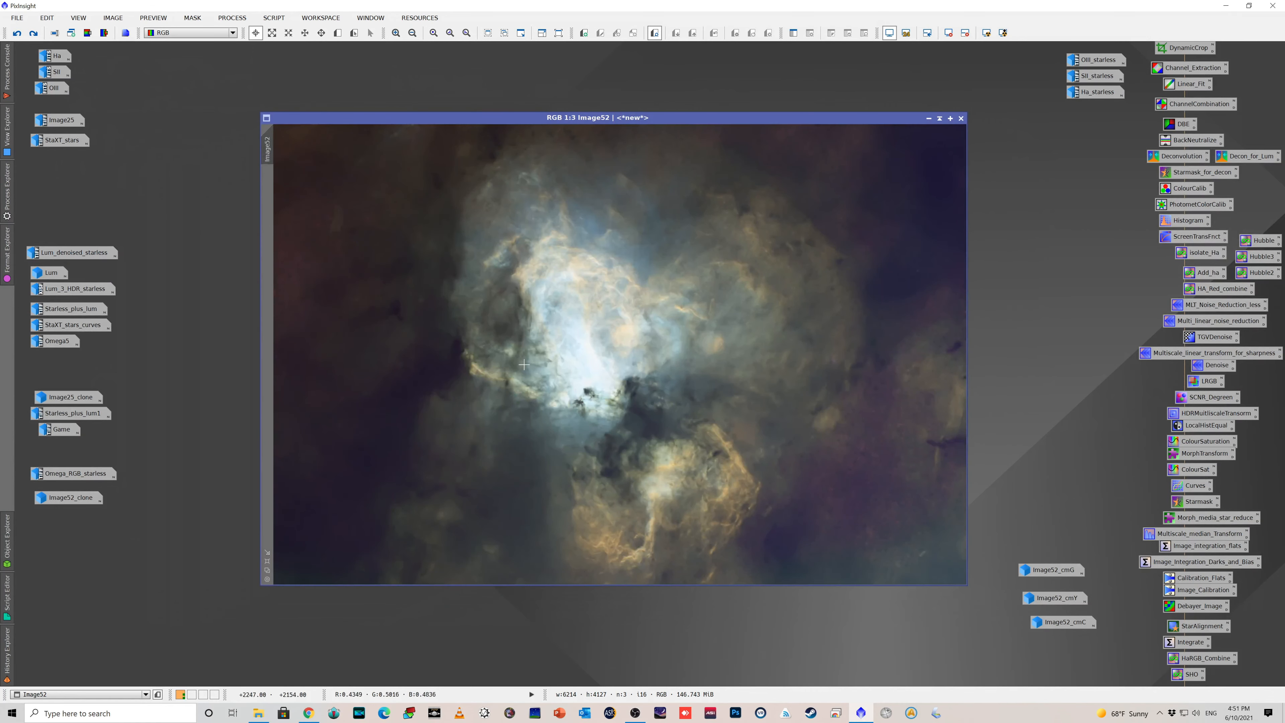
{"action": "scroll", "coordinate": [485, 363], "scroll_direction": "up", "scroll_amount": 1}
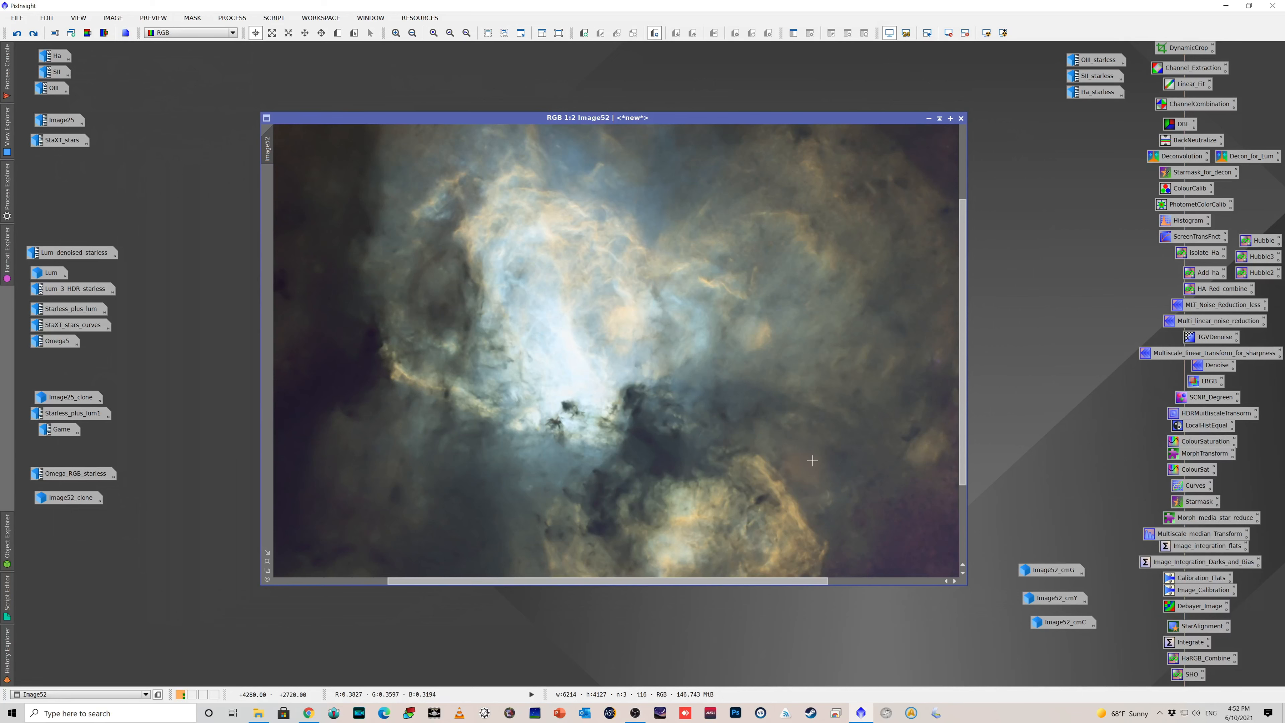
View the extracted stars in StaXT_stars, minimize that image and return Image52 to 1:3
{"action": "double_click", "coordinate": [65, 142]}
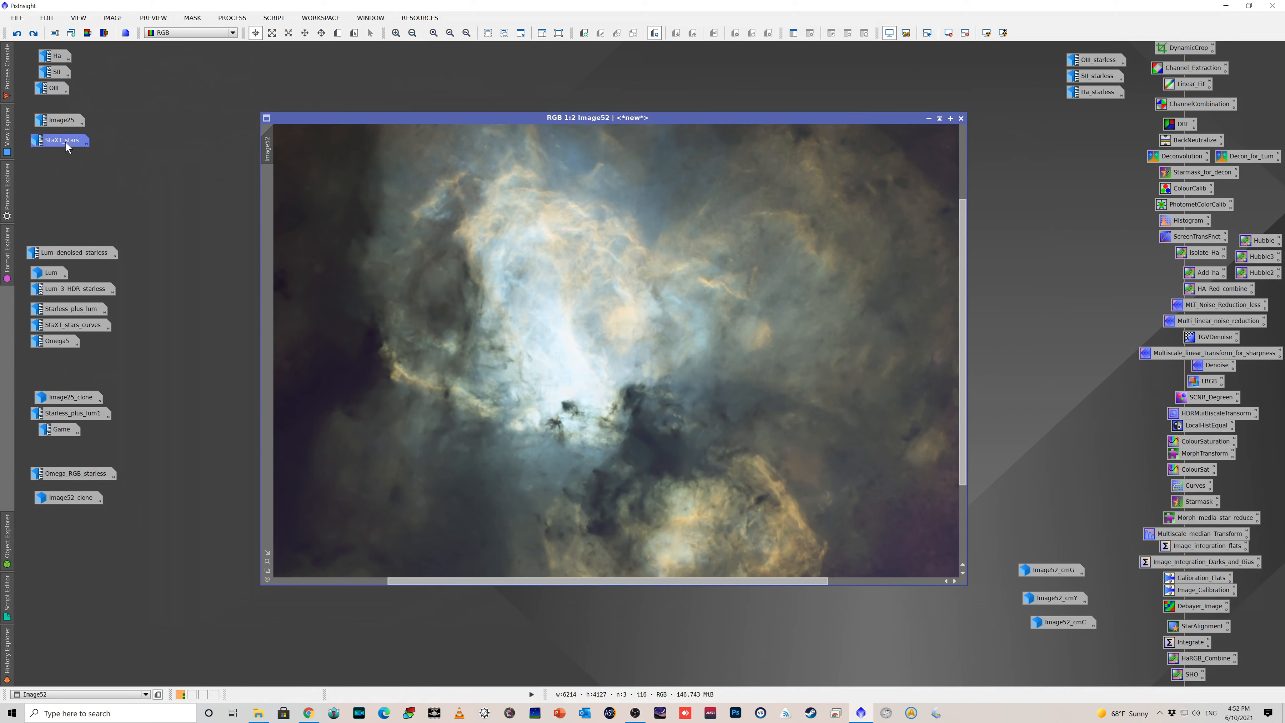
{"action": "scroll", "coordinate": [521, 299], "scroll_direction": "down", "scroll_amount": 2}
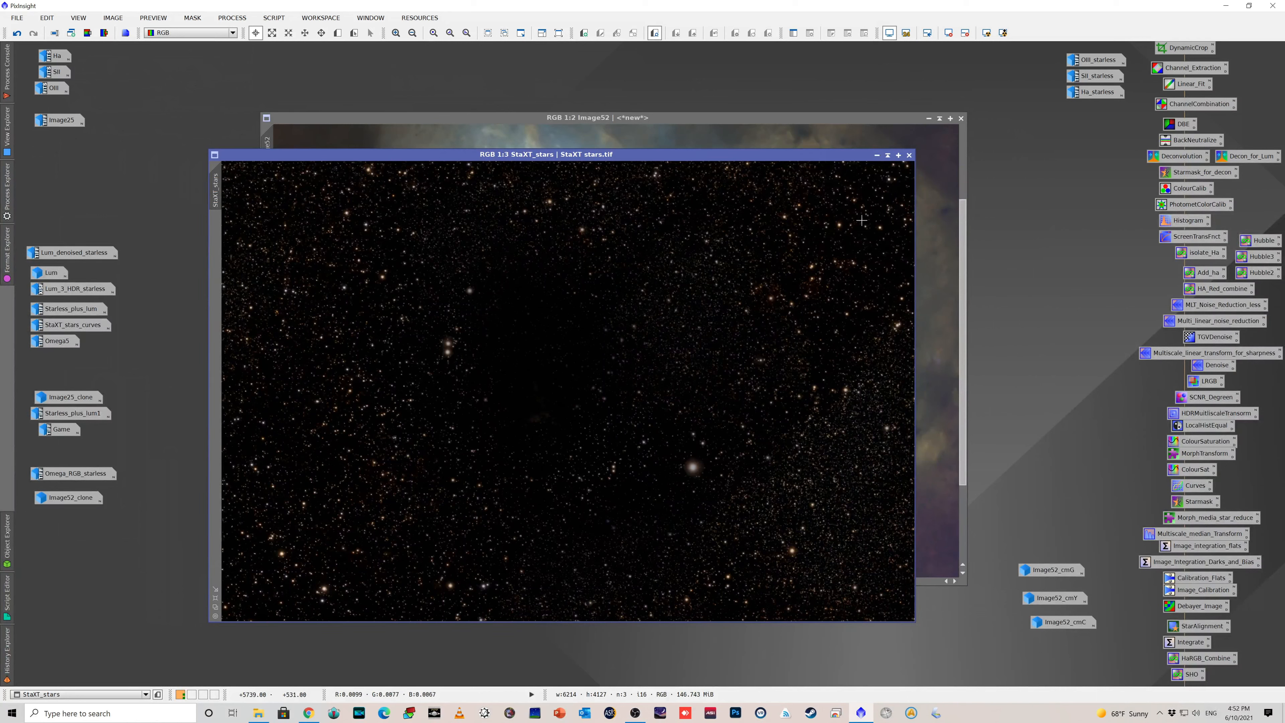
{"action": "left_click", "coordinate": [877, 155]}
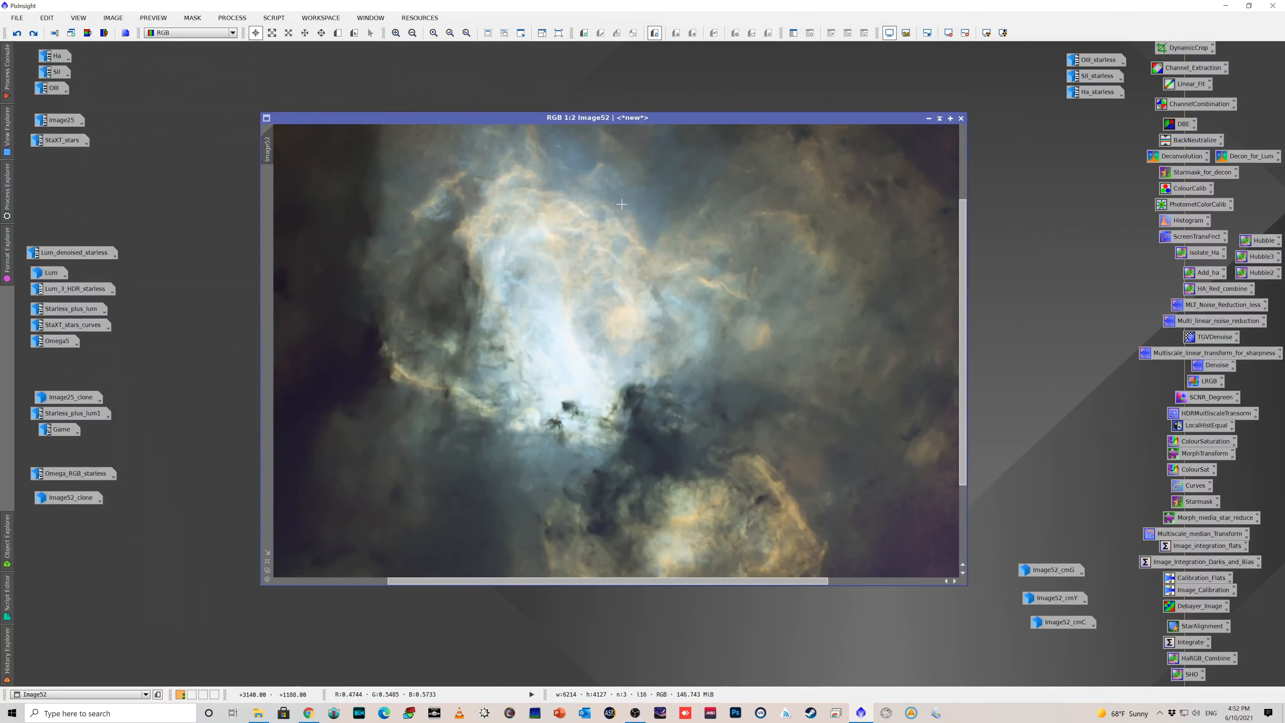
{"action": "scroll", "coordinate": [594, 243], "scroll_direction": "down", "scroll_amount": 1}
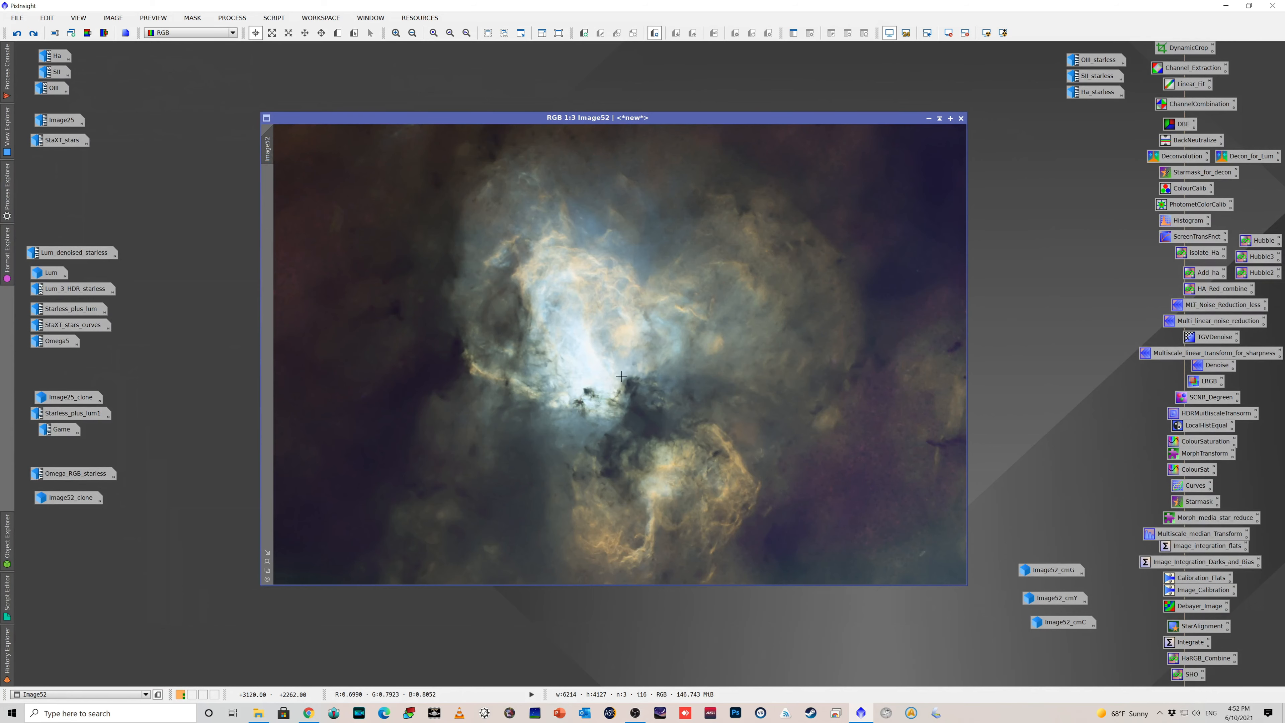
View the Image52_cmG and Image52_cmY colour masks one after the other, minimizing each
{"action": "double_click", "coordinate": [1065, 570]}
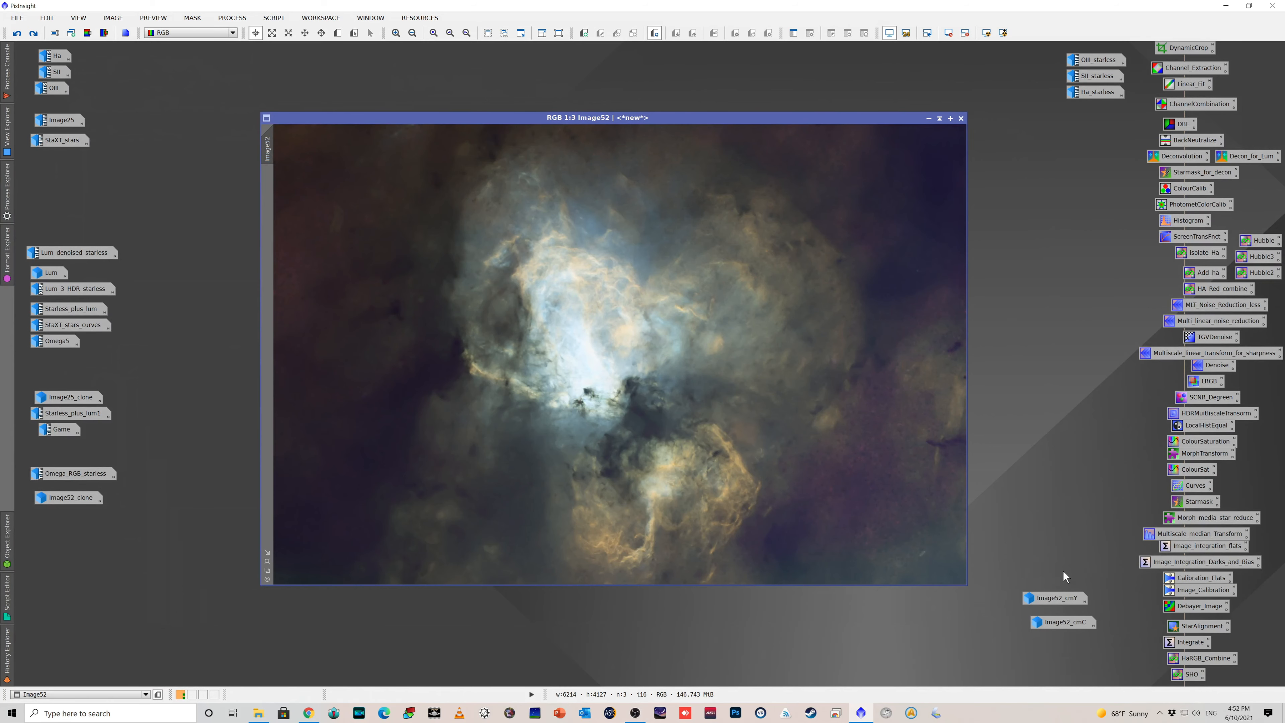
{"action": "left_click_drag", "start_coordinate": [759, 174], "coordinate": [811, 170]}
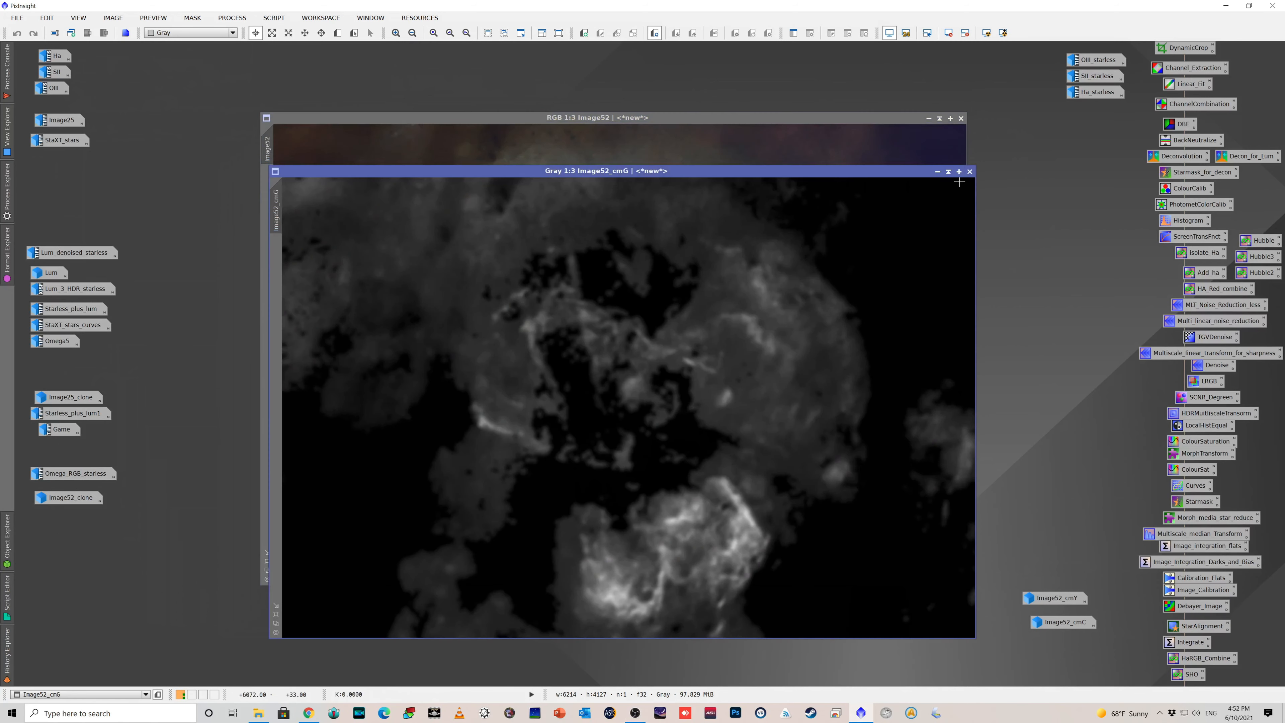
{"action": "left_click", "coordinate": [937, 172]}
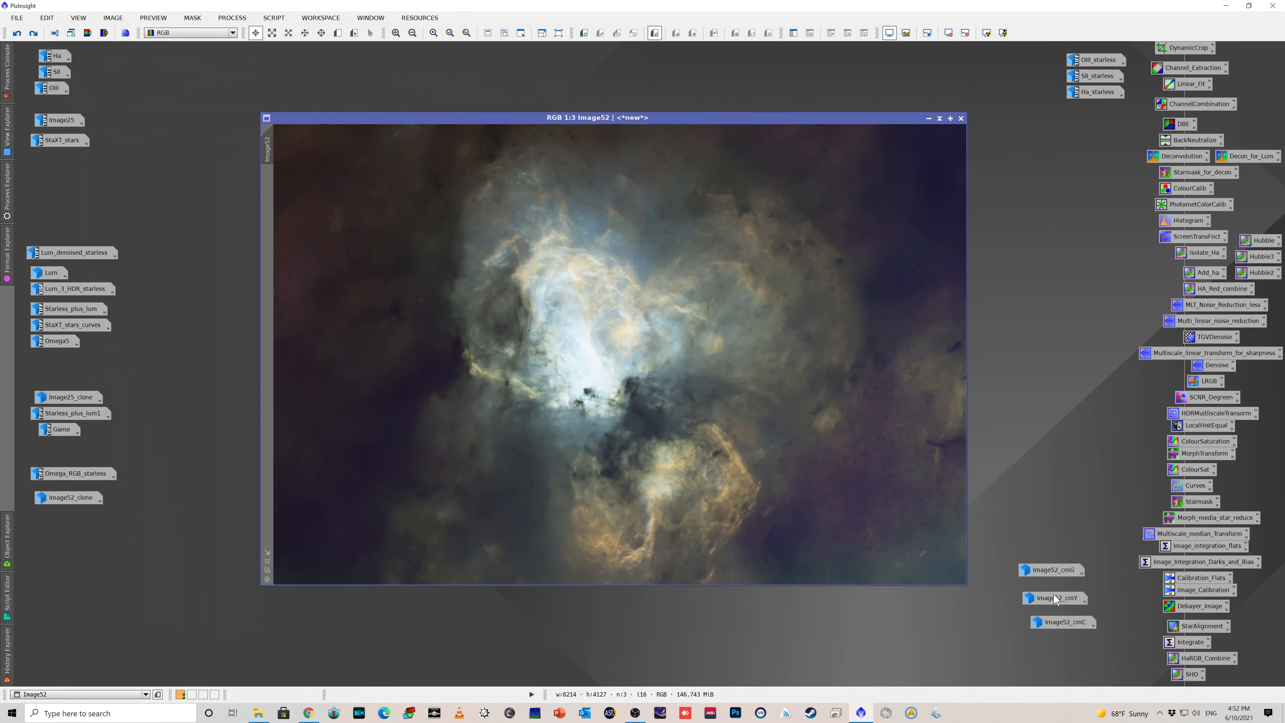
{"action": "double_click", "coordinate": [1053, 596]}
{"action": "left_click_drag", "start_coordinate": [746, 151], "coordinate": [764, 171]}
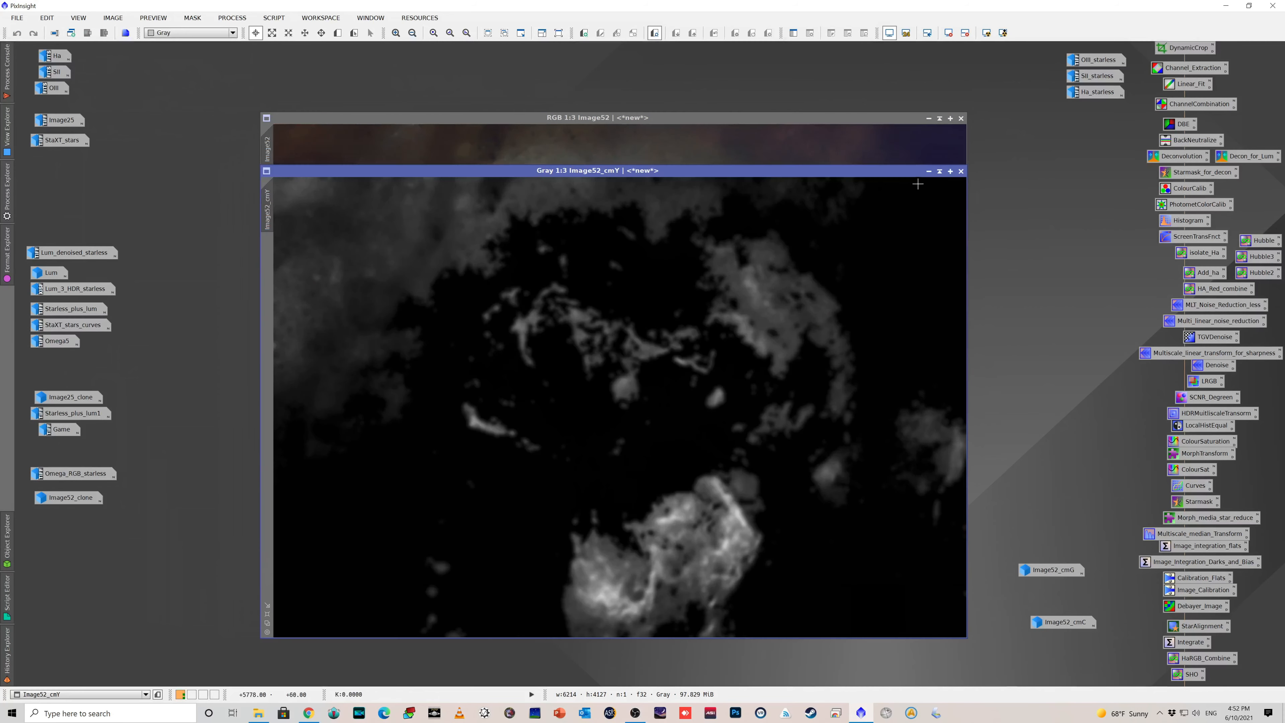
{"action": "left_click", "coordinate": [929, 173]}
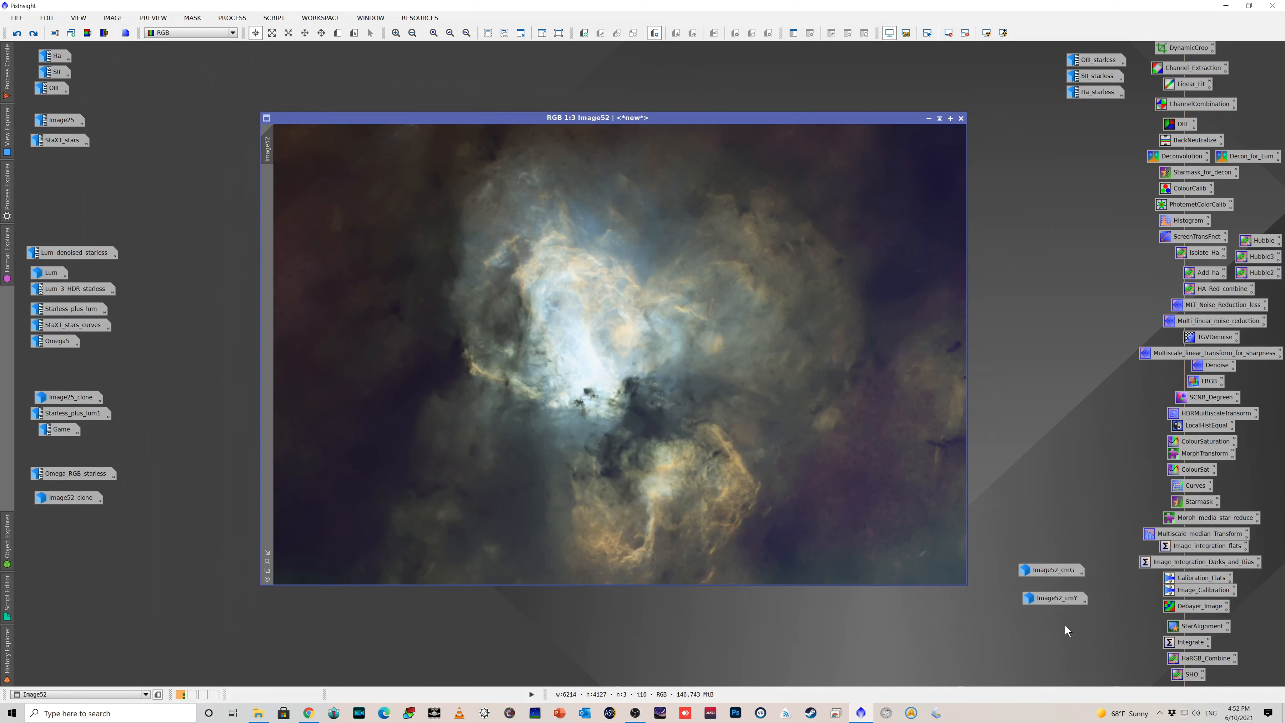
Open the Image52_cmC colour mask, compare its coverage against Image52 and minimize it
{"action": "double_click", "coordinate": [1065, 625]}
{"action": "left_click_drag", "start_coordinate": [653, 142], "coordinate": [746, 117]}
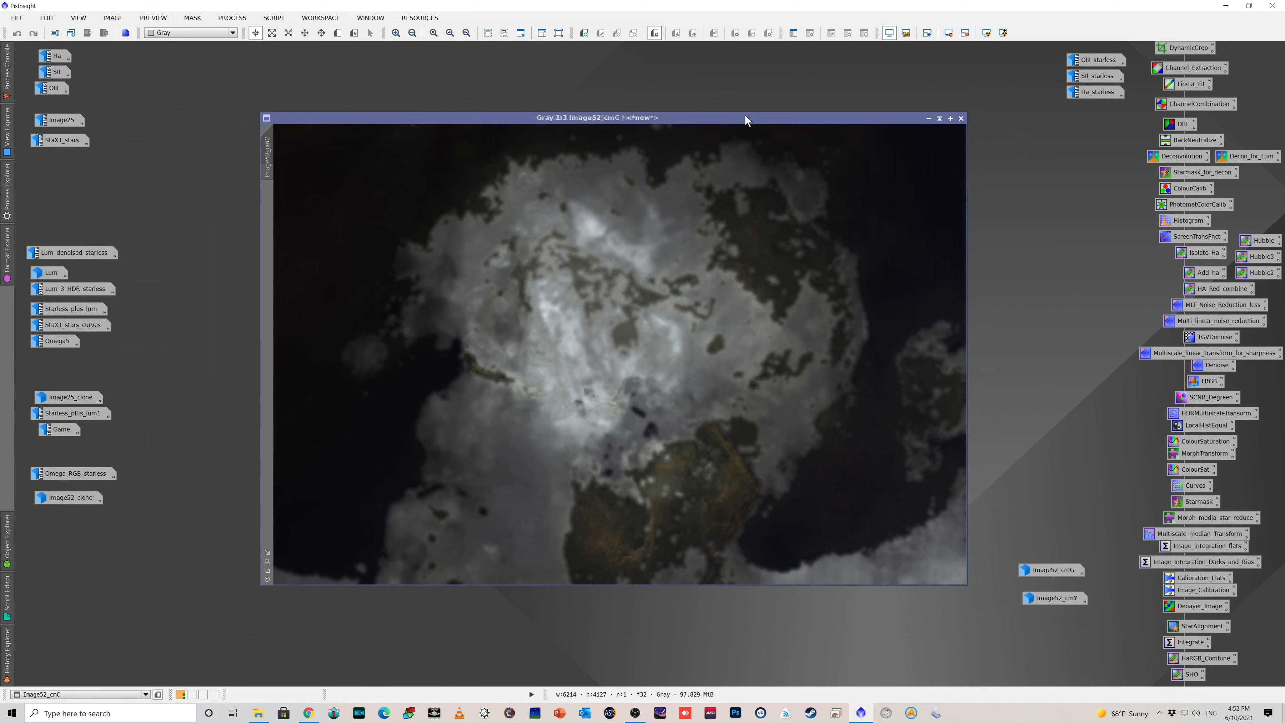
{"action": "left_click_drag", "start_coordinate": [745, 117], "coordinate": [714, 131]}
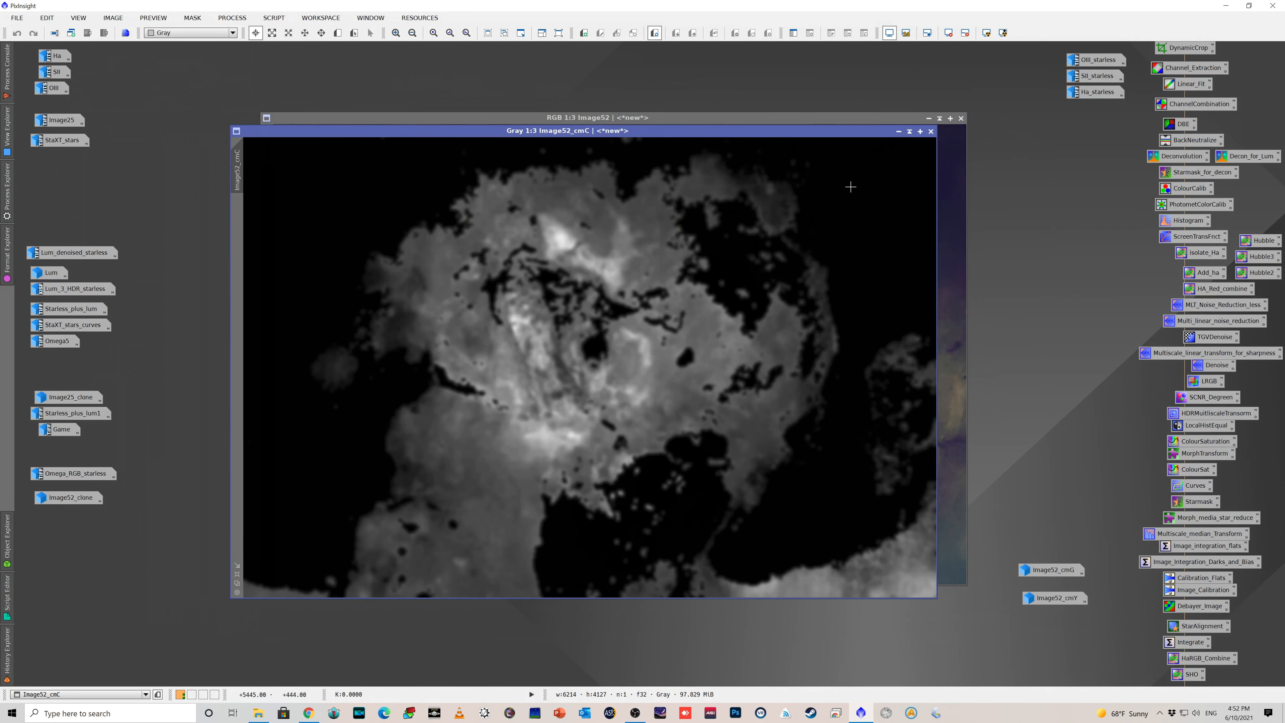
{"action": "left_click", "coordinate": [899, 133]}
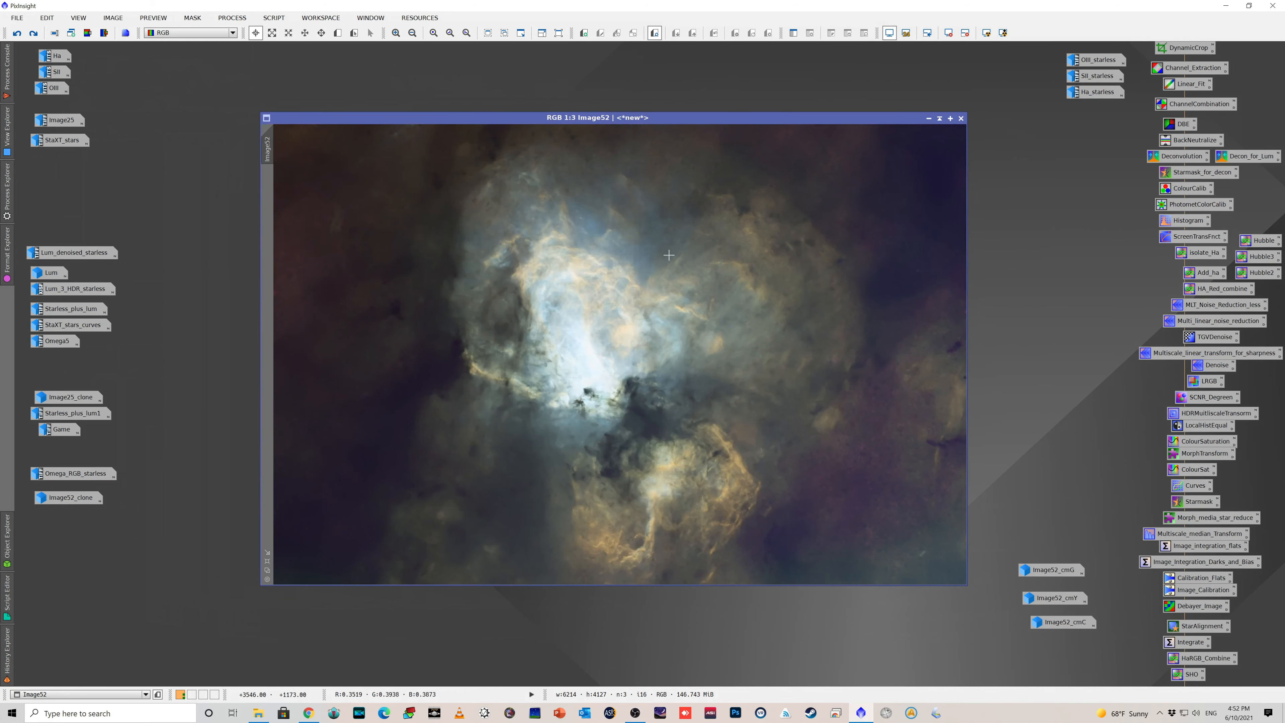
Redo the initial colour corrections on Image52 one at a time, up to the masked CurvesTransformation
{"action": "left_click", "coordinate": [34, 32]}
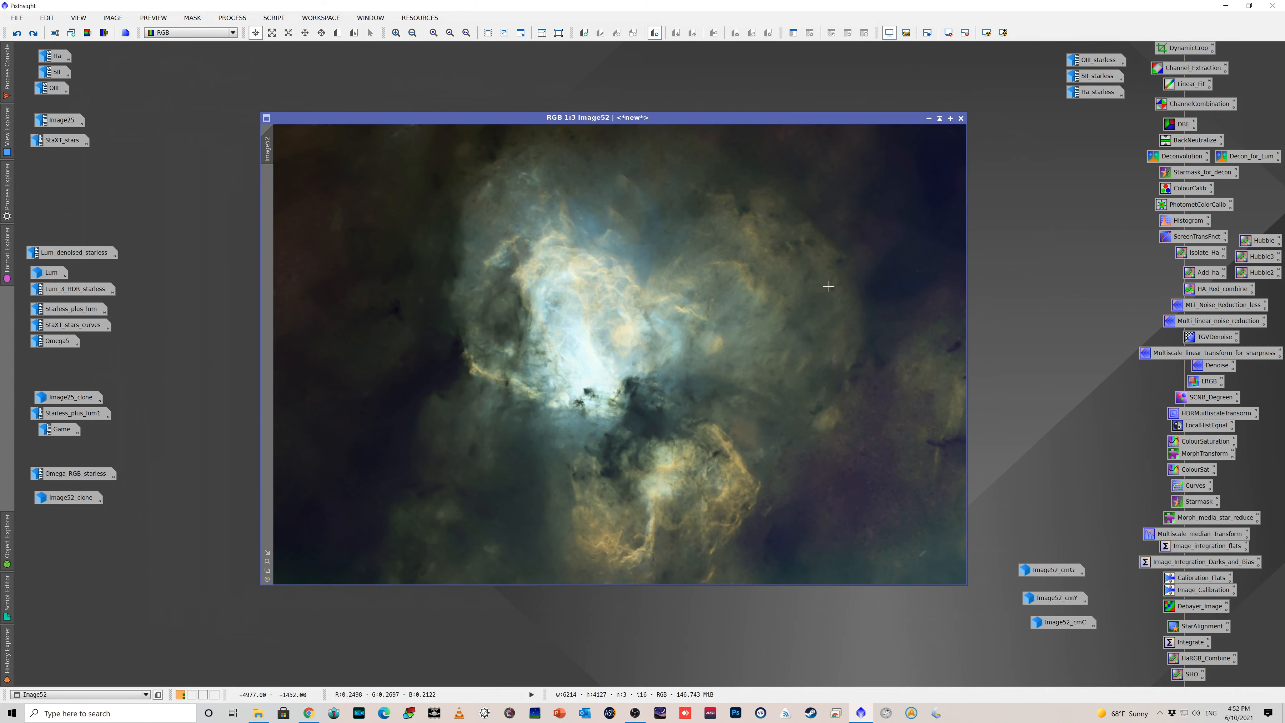
{"action": "left_click", "coordinate": [34, 34]}
{"action": "left_click", "coordinate": [34, 34]}
{"action": "left_click", "coordinate": [34, 34]}
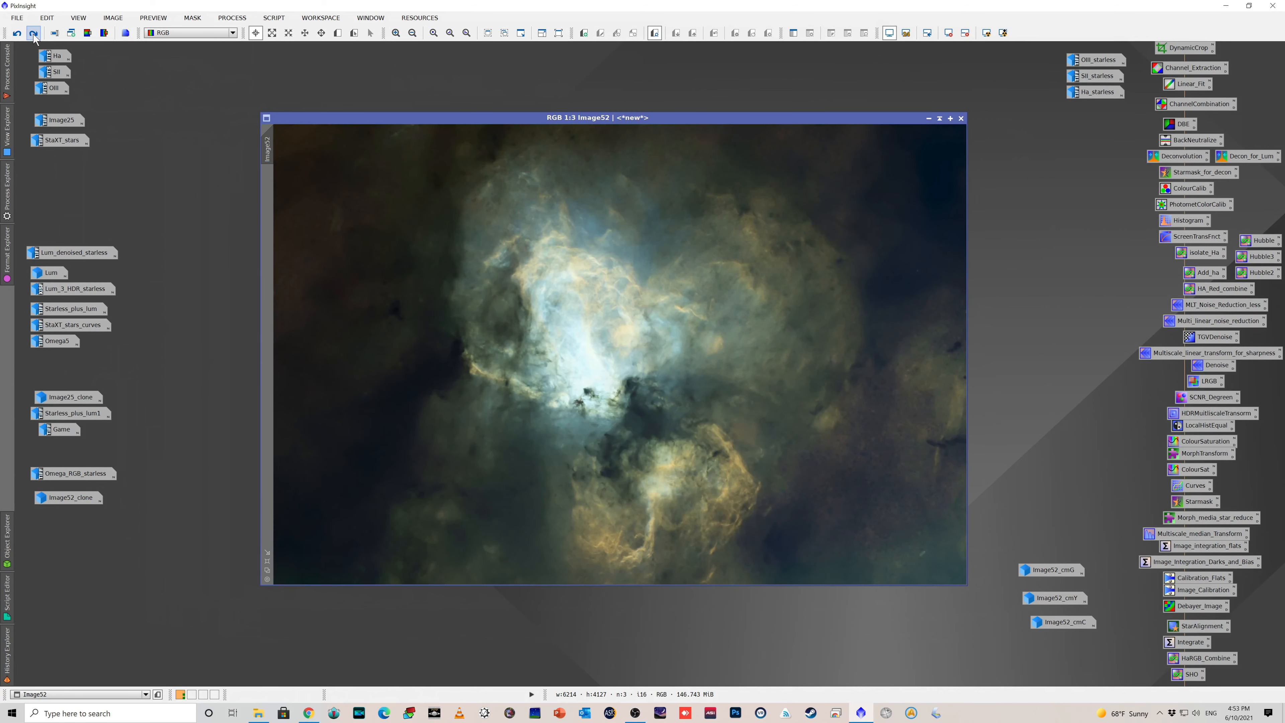
{"action": "left_click", "coordinate": [33, 34]}
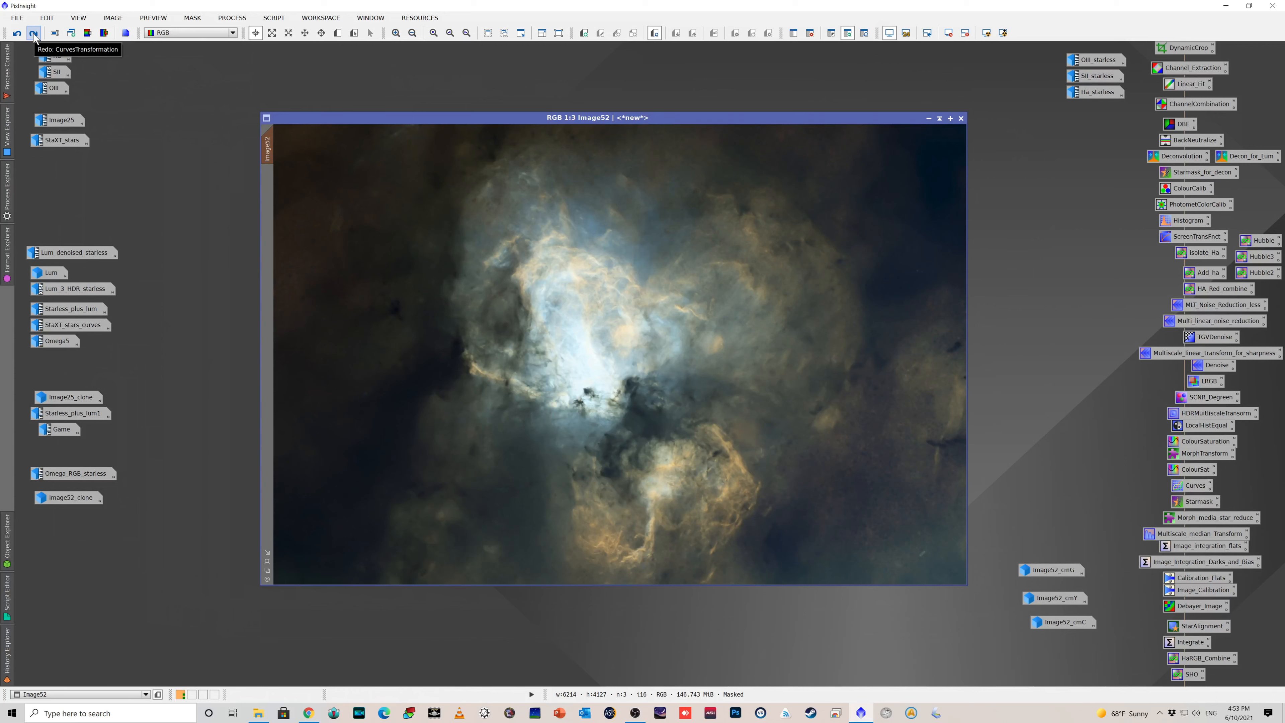
Redo the masked CurvesTransformation and the following colour adjustment of the golden areas on Image52, and minimize the image
{"action": "left_click", "coordinate": [33, 33]}
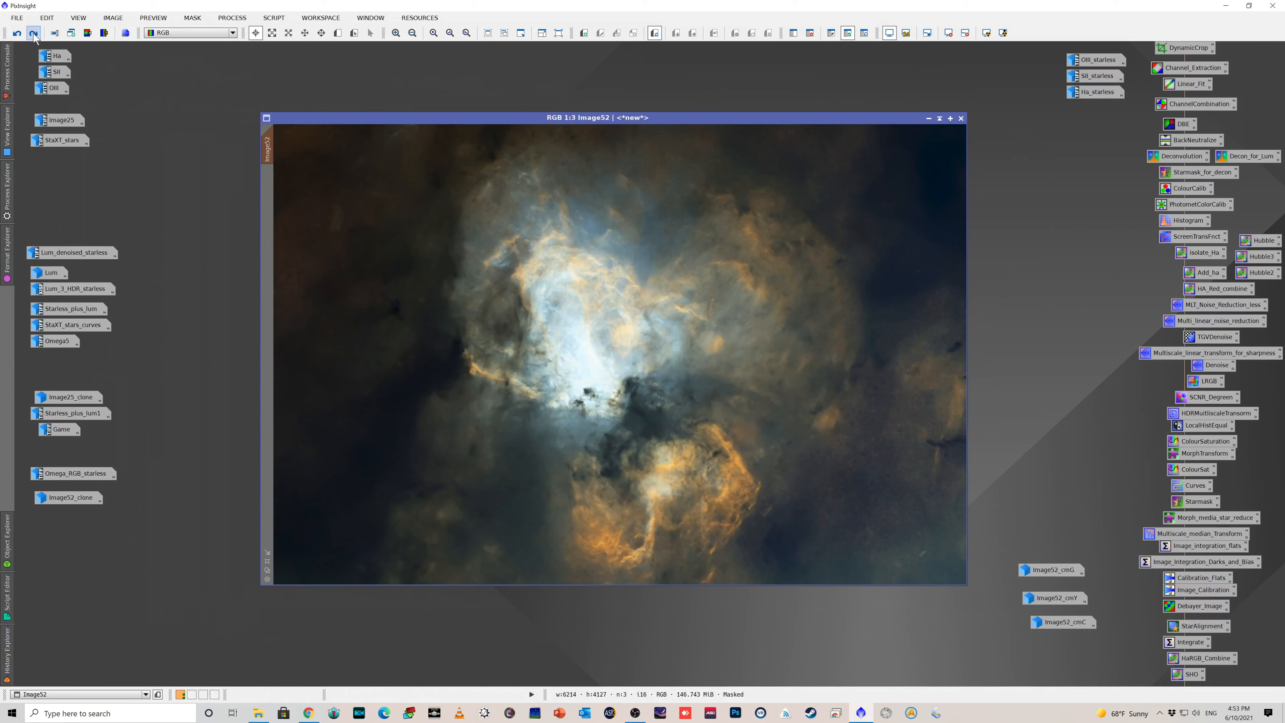
{"action": "left_click", "coordinate": [33, 34]}
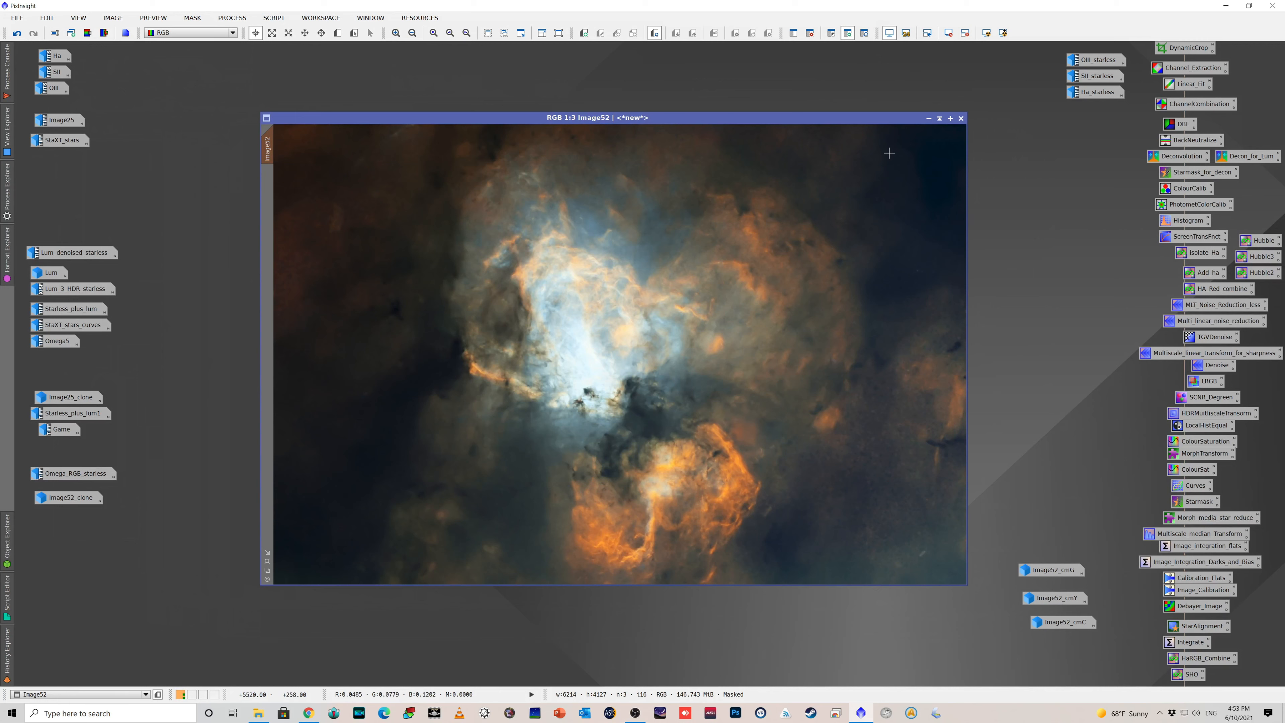
{"action": "left_click", "coordinate": [928, 118]}
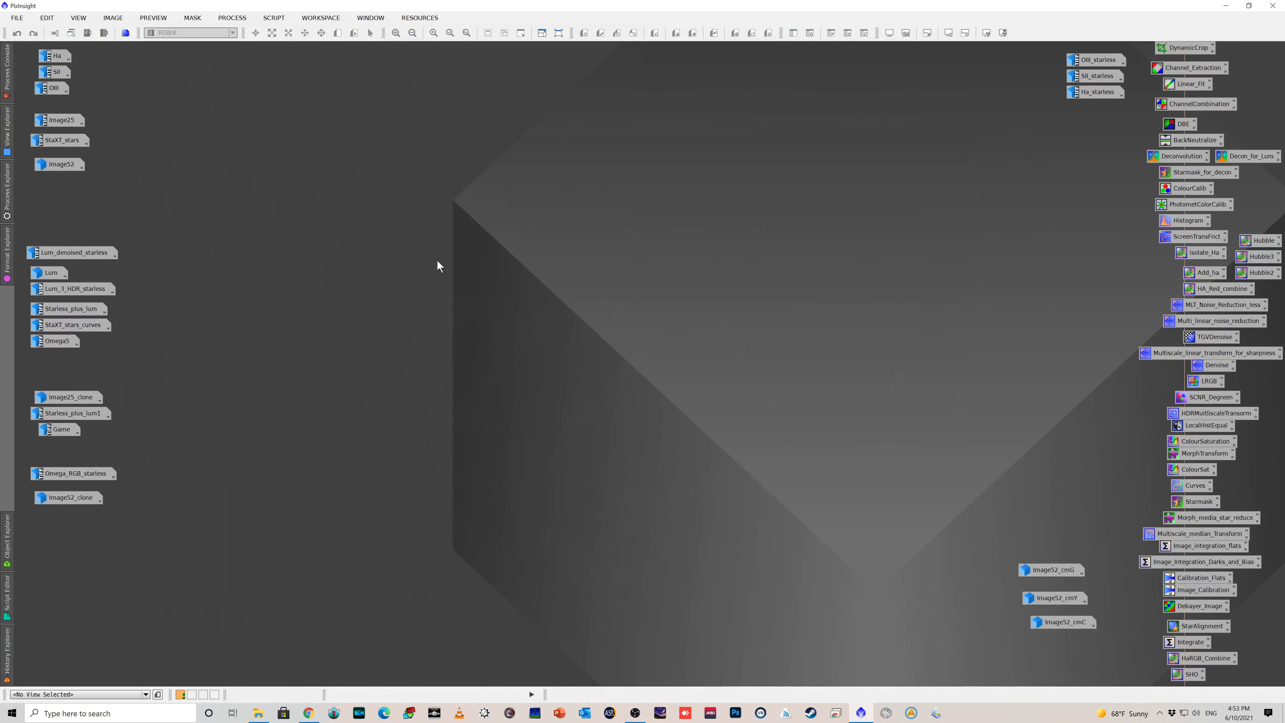
Open the Lum_denoised_starless image, compare it with the original Ha image and minimize Ha
{"action": "double_click", "coordinate": [74, 252]}
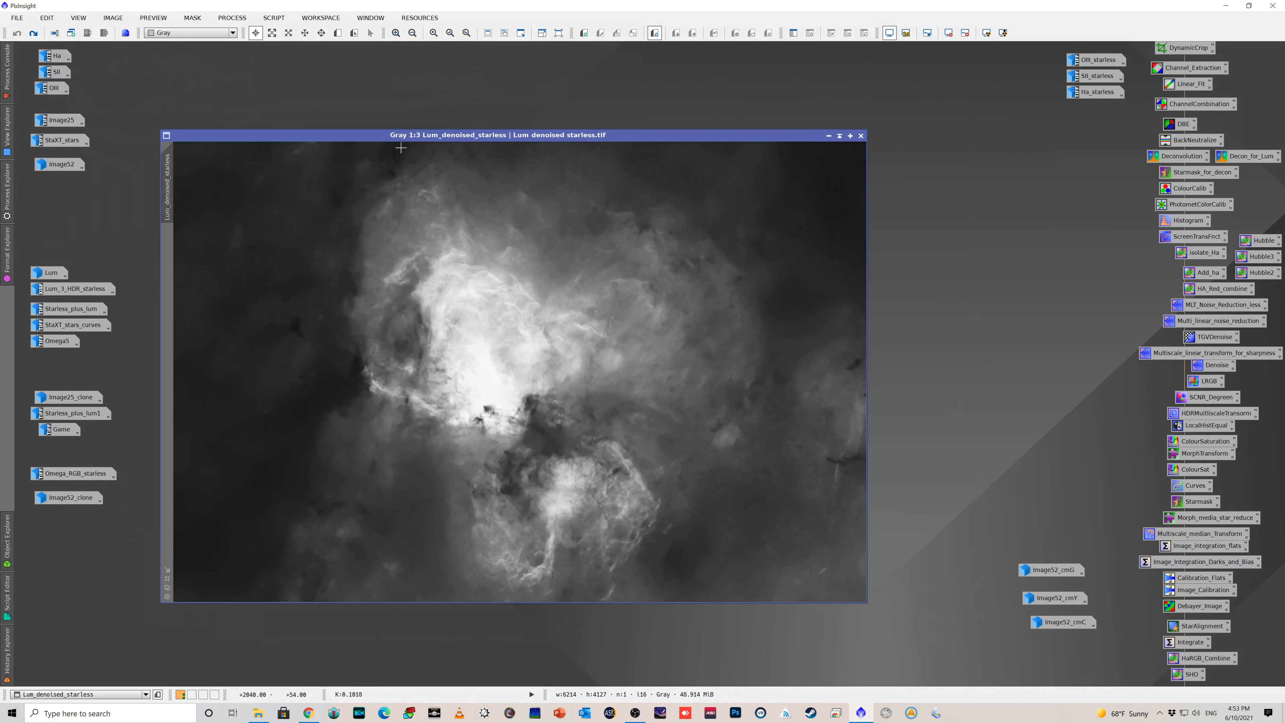
{"action": "left_click_drag", "start_coordinate": [411, 136], "coordinate": [503, 113]}
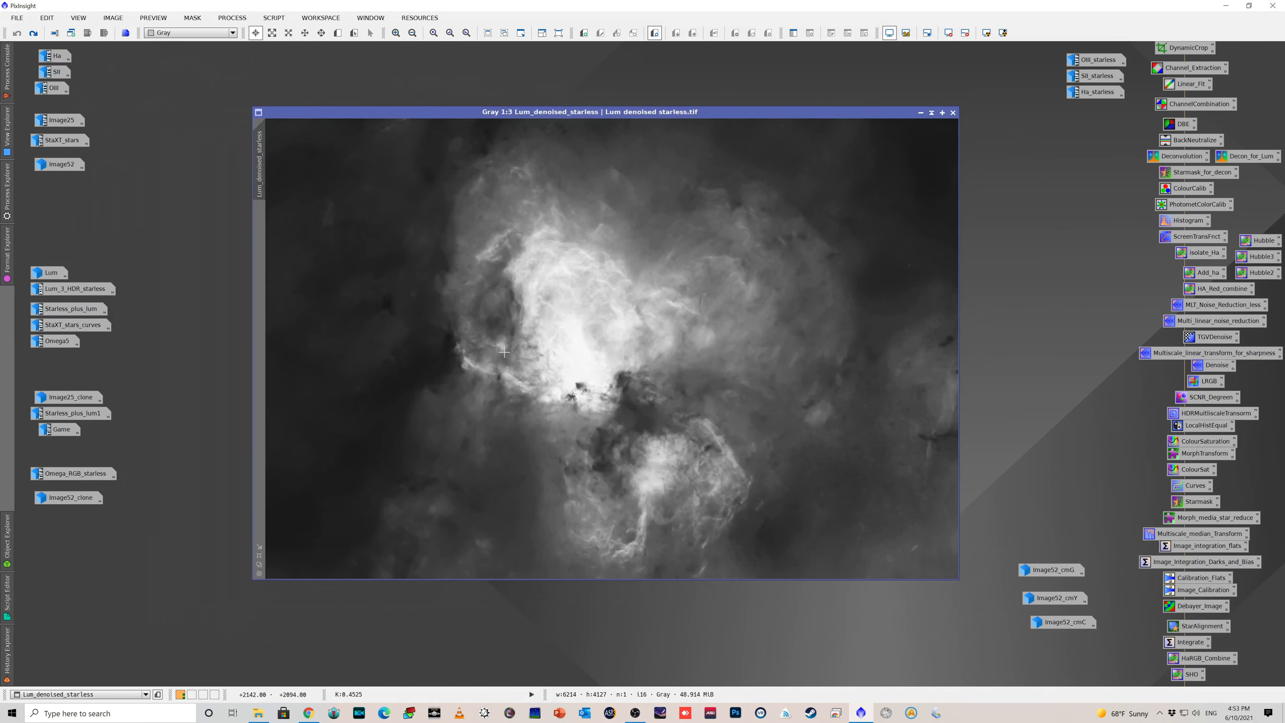
{"action": "double_click", "coordinate": [64, 56]}
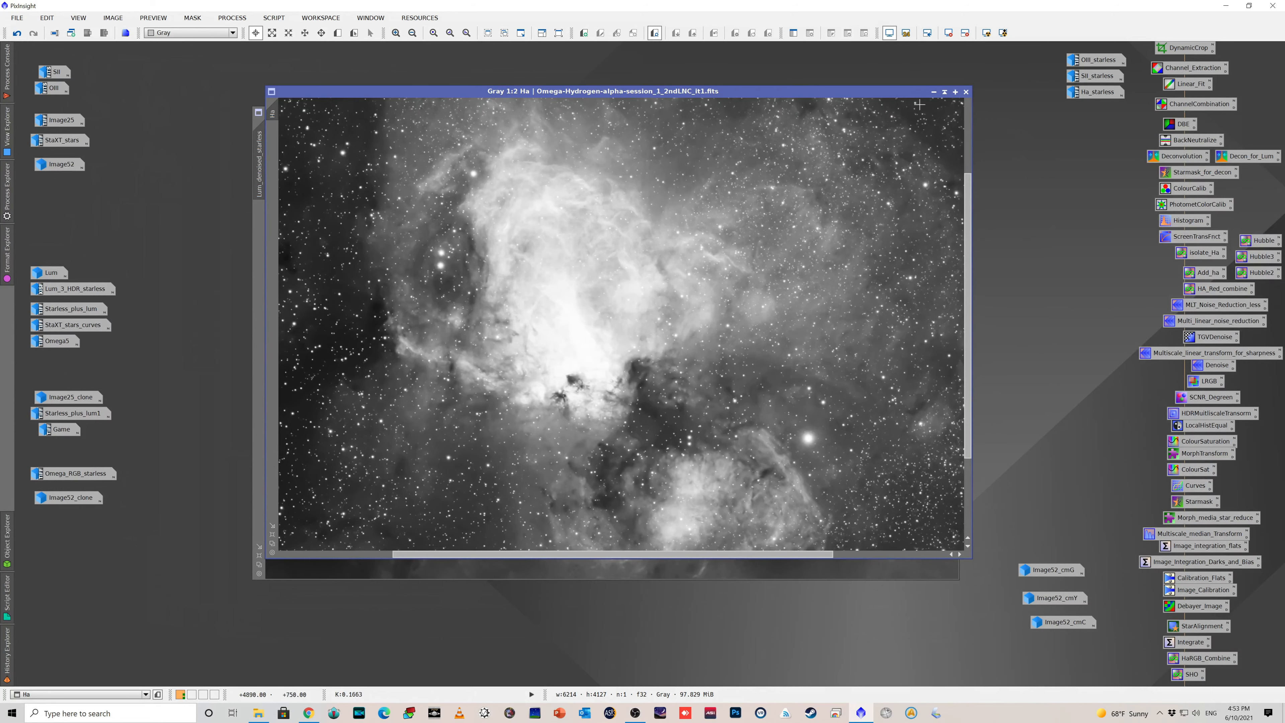
{"action": "left_click", "coordinate": [933, 93]}
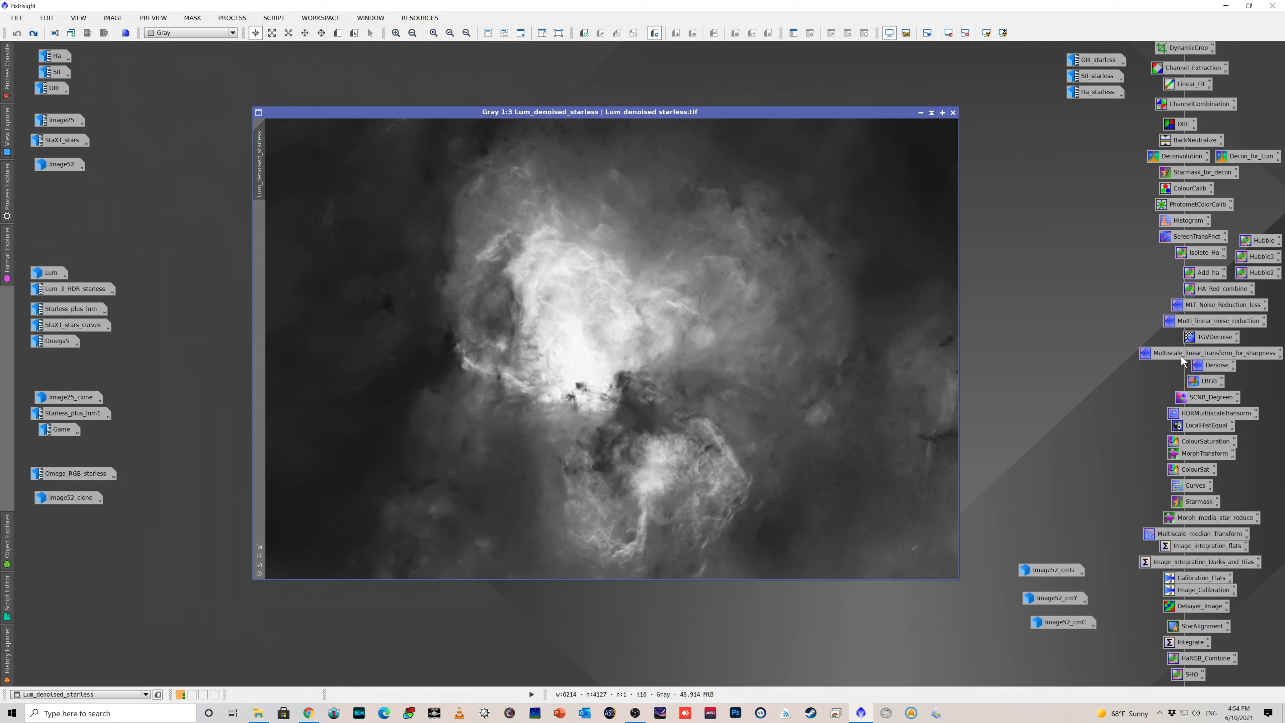
Review the saved MultiscaleLinearTransform sharpening settings and close them without applying
{"action": "double_click", "coordinate": [1253, 354]}
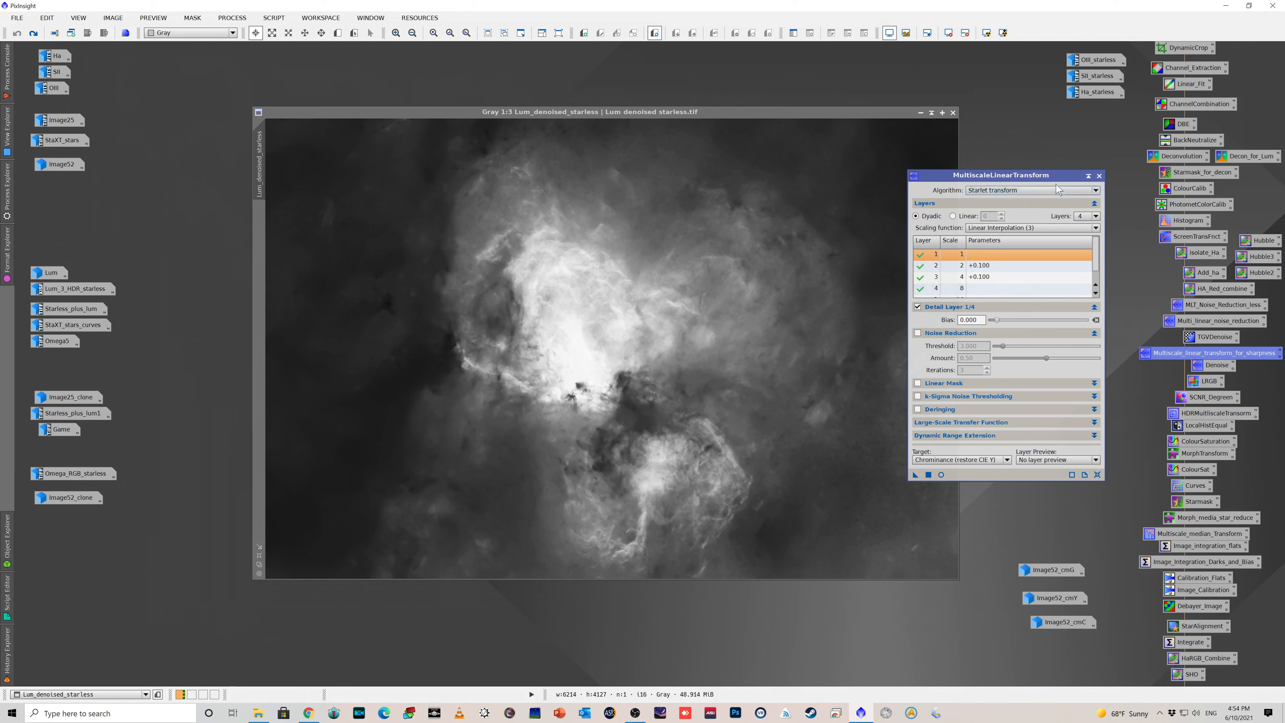
{"action": "left_click", "coordinate": [1089, 176]}
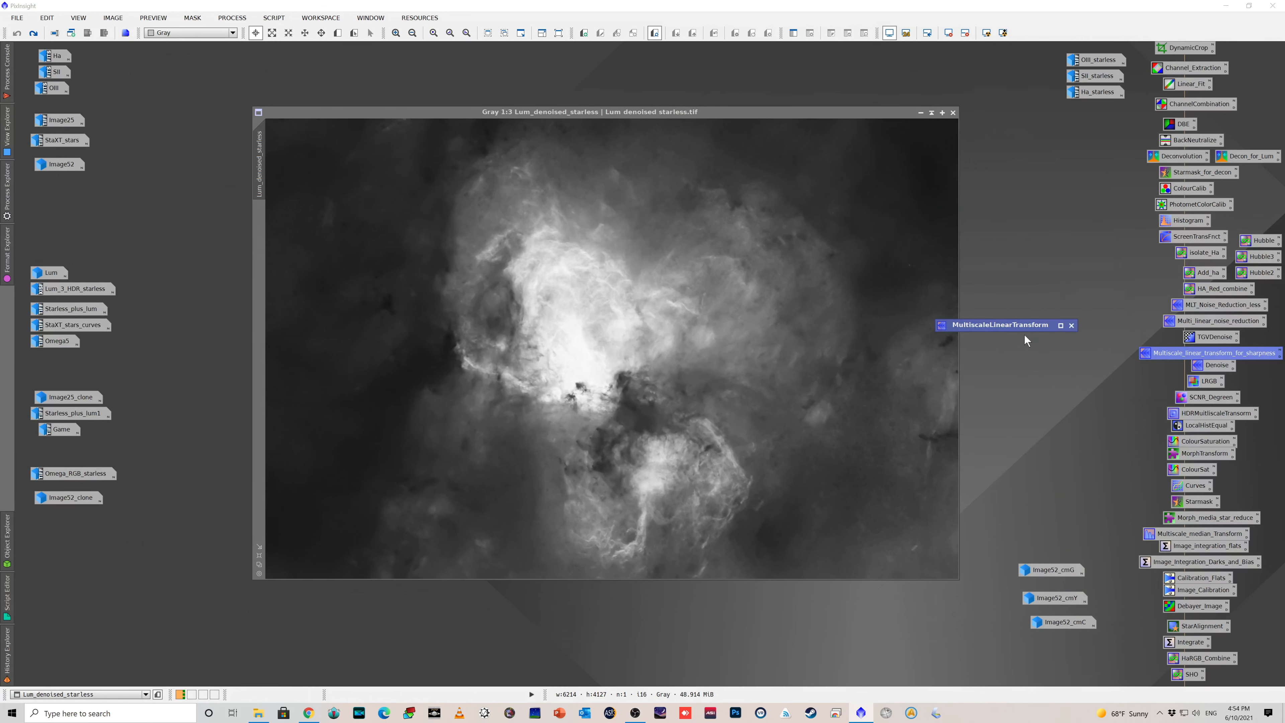
{"action": "left_click_drag", "start_coordinate": [1018, 322], "coordinate": [1099, 241]}
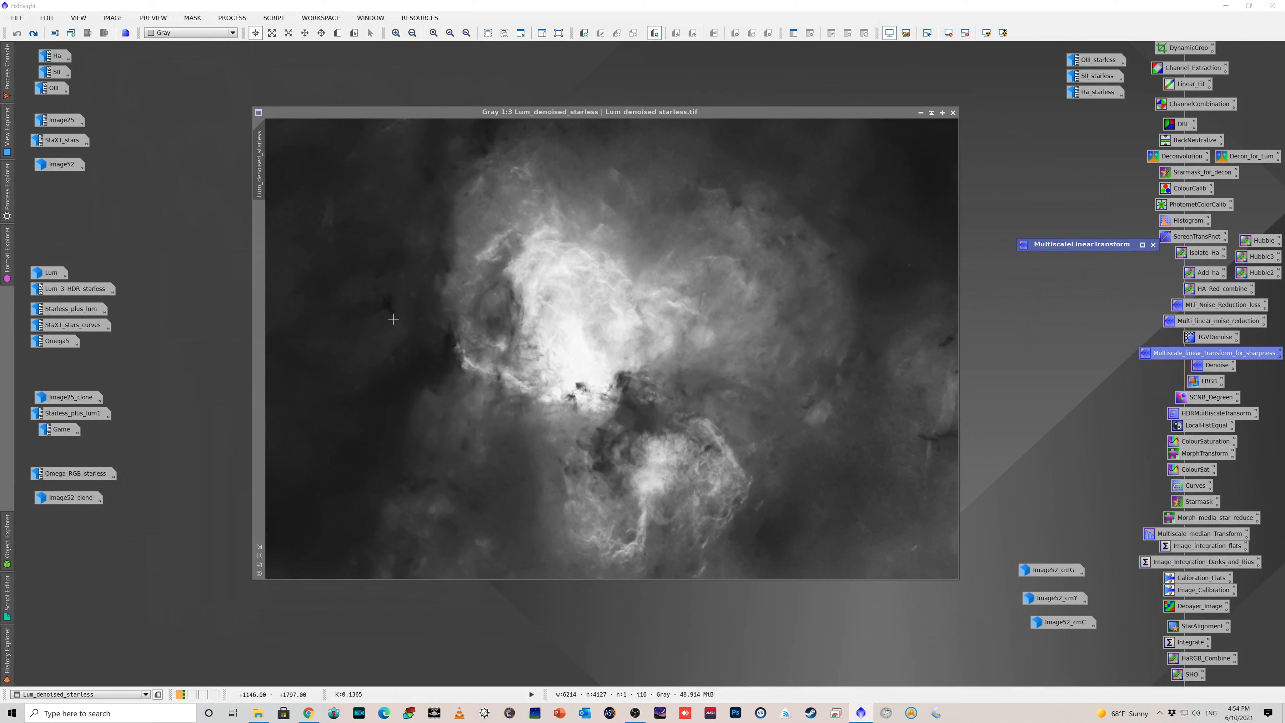
{"action": "left_click", "coordinate": [1153, 245]}
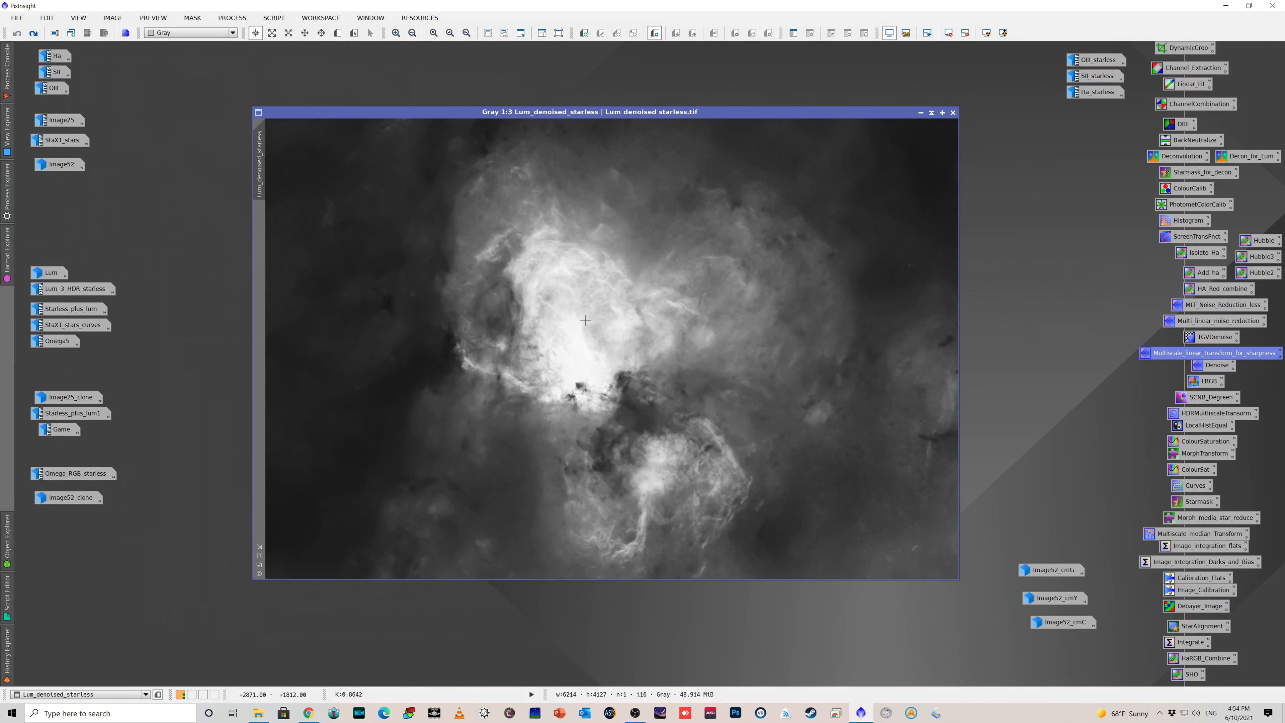
Frame the nebula's bright core at 1:1 in Lum_denoised_starless and redo the next processing step on it
{"action": "scroll", "coordinate": [524, 292], "scroll_direction": "up", "scroll_amount": 2}
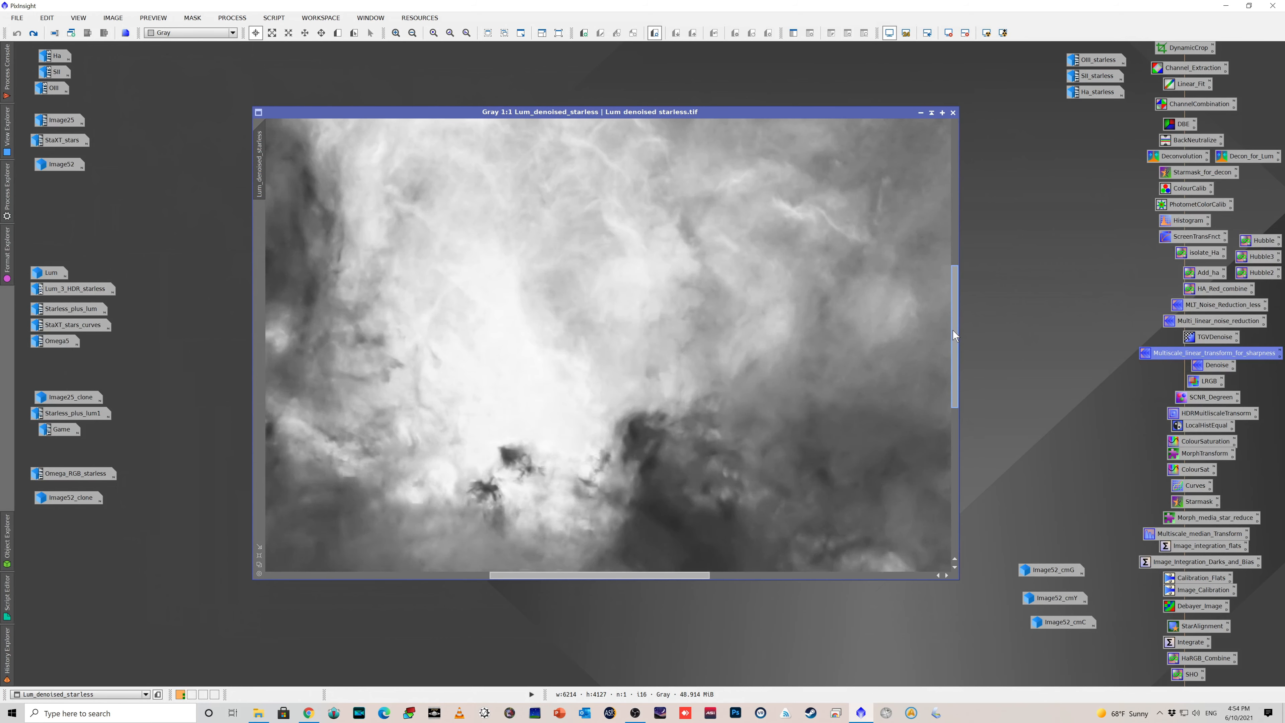
{"action": "left_click_drag", "start_coordinate": [955, 328], "coordinate": [954, 355]}
{"action": "left_click_drag", "start_coordinate": [684, 572], "coordinate": [645, 574]}
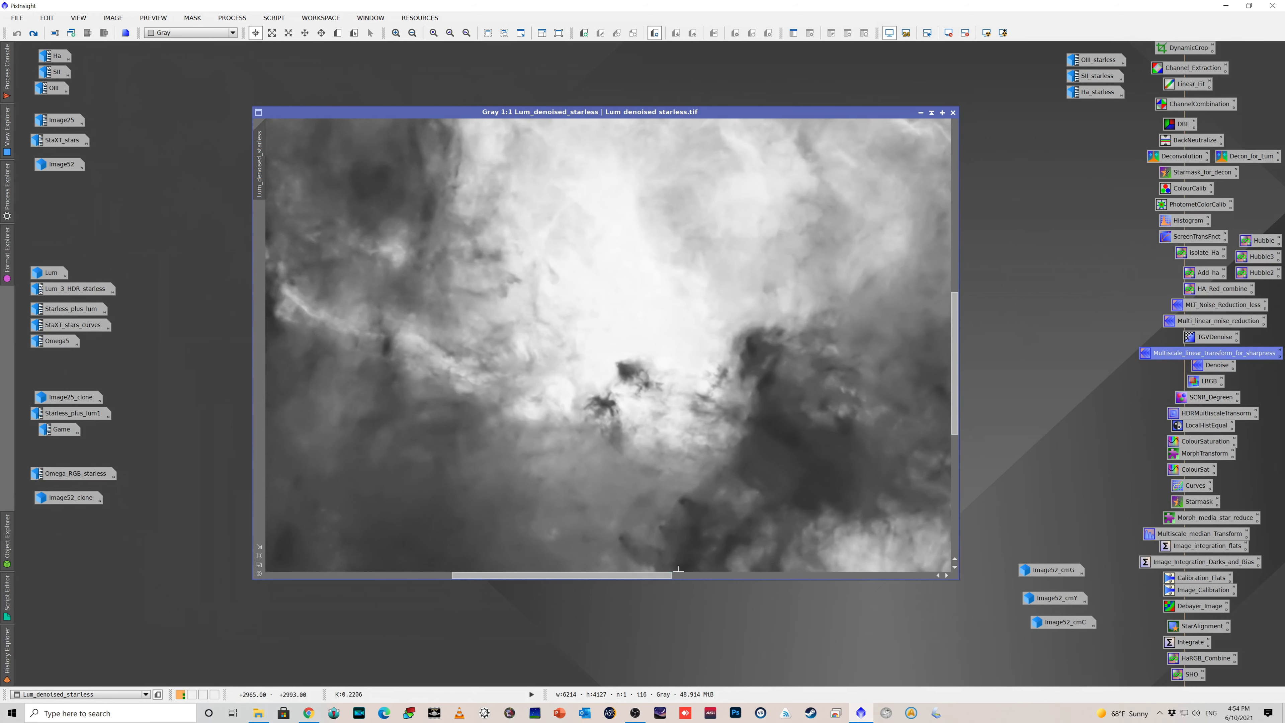
{"action": "mouse_move", "coordinate": [954, 404]}
{"action": "left_mouse_down"}
{"action": "mouse_move", "coordinate": [959, 362]}
{"action": "mouse_move", "coordinate": [965, 386]}
{"action": "left_mouse_up"}
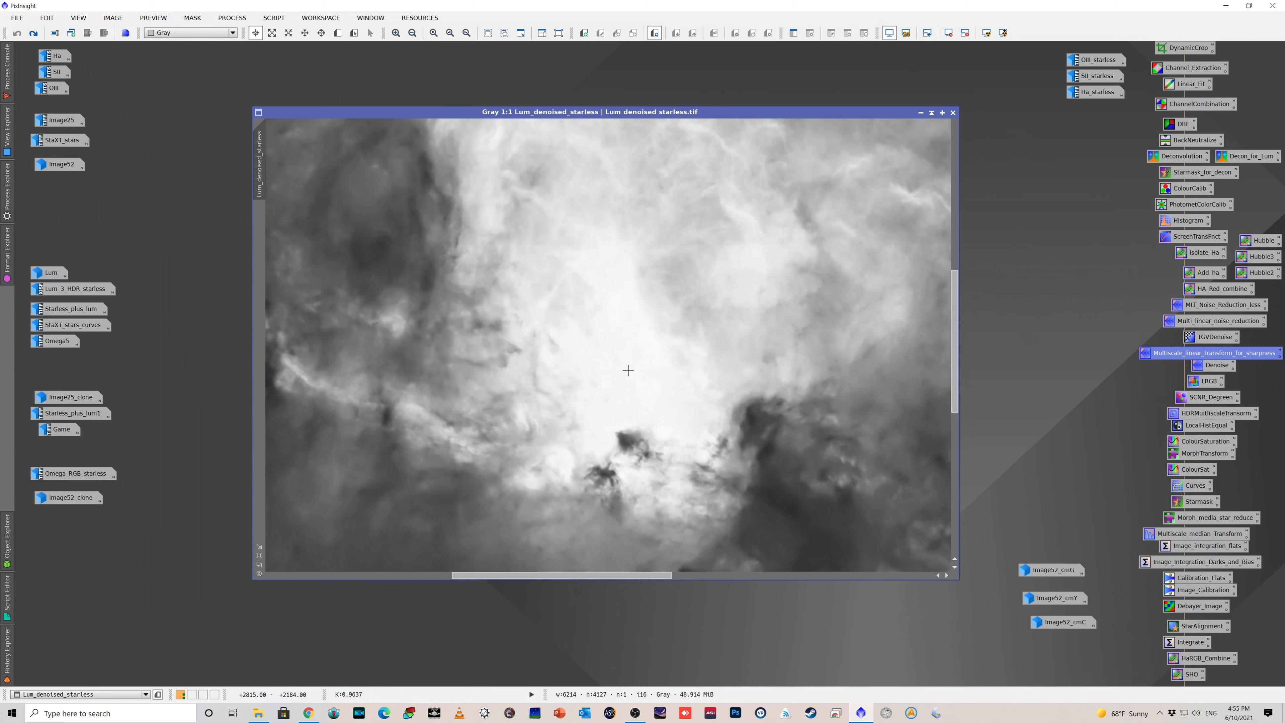
{"action": "left_click", "coordinate": [35, 35]}
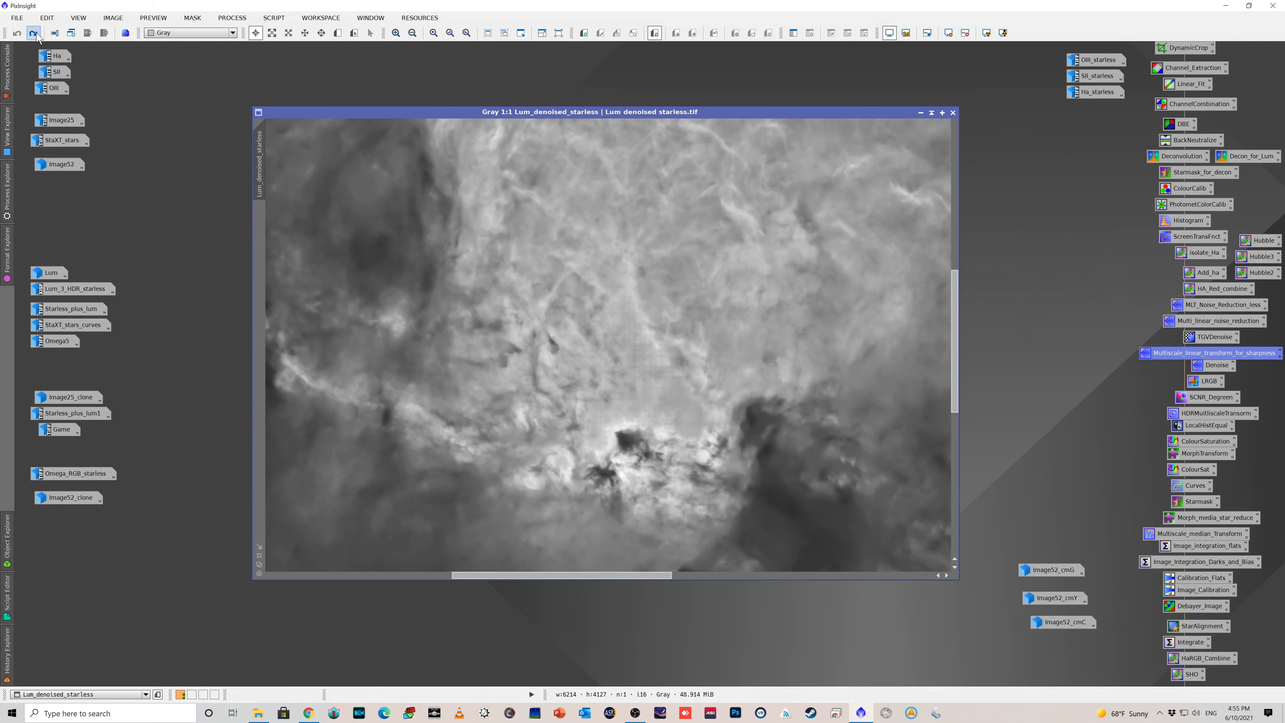